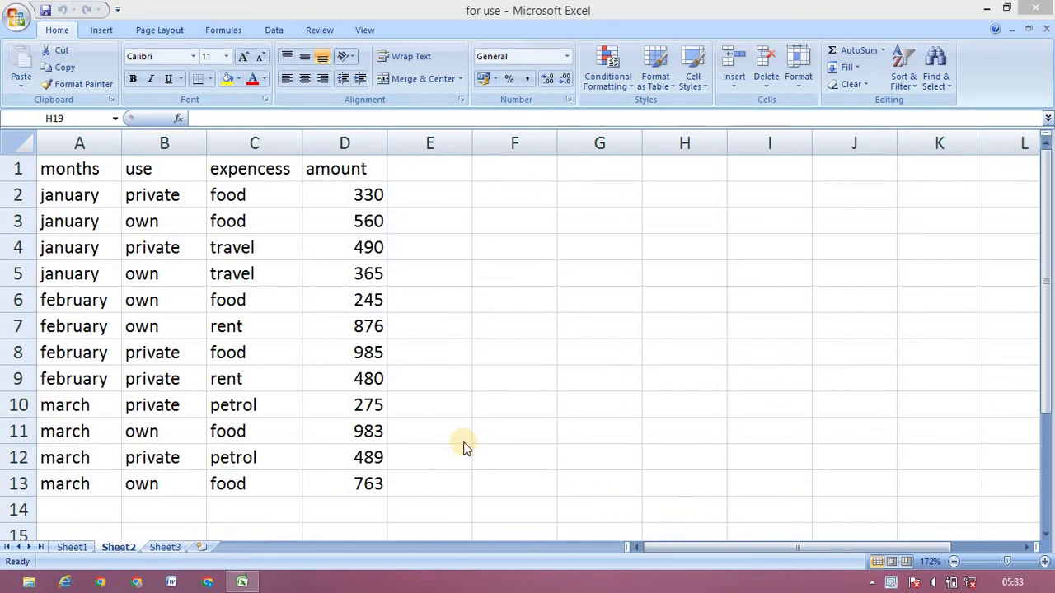
# - Bring the 'for use' workbook into focus and show the Insert ribbon commands
pyautogui.click(103, 37)
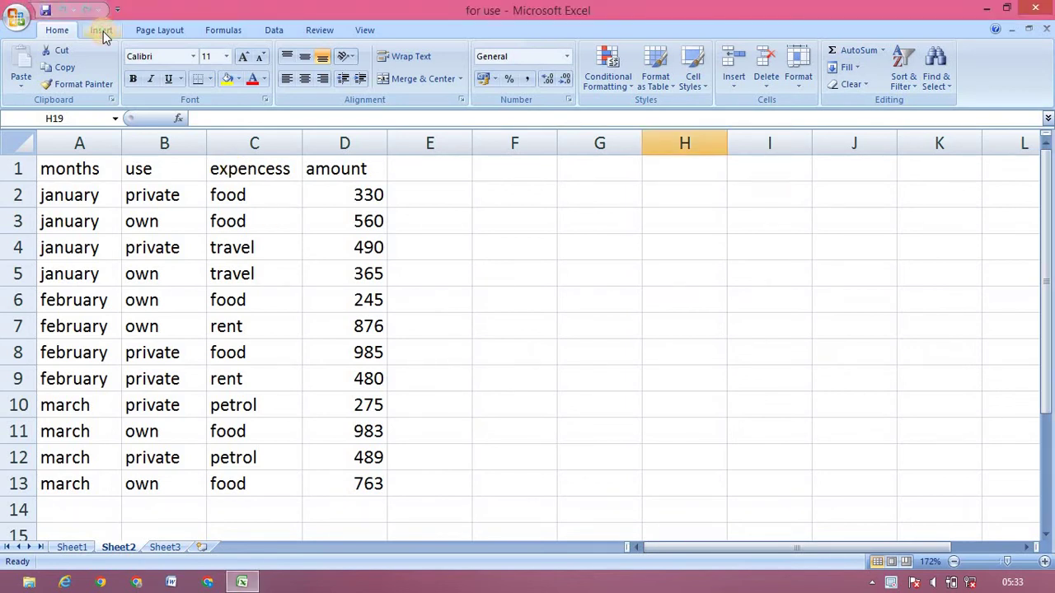
pyautogui.click(101, 31)
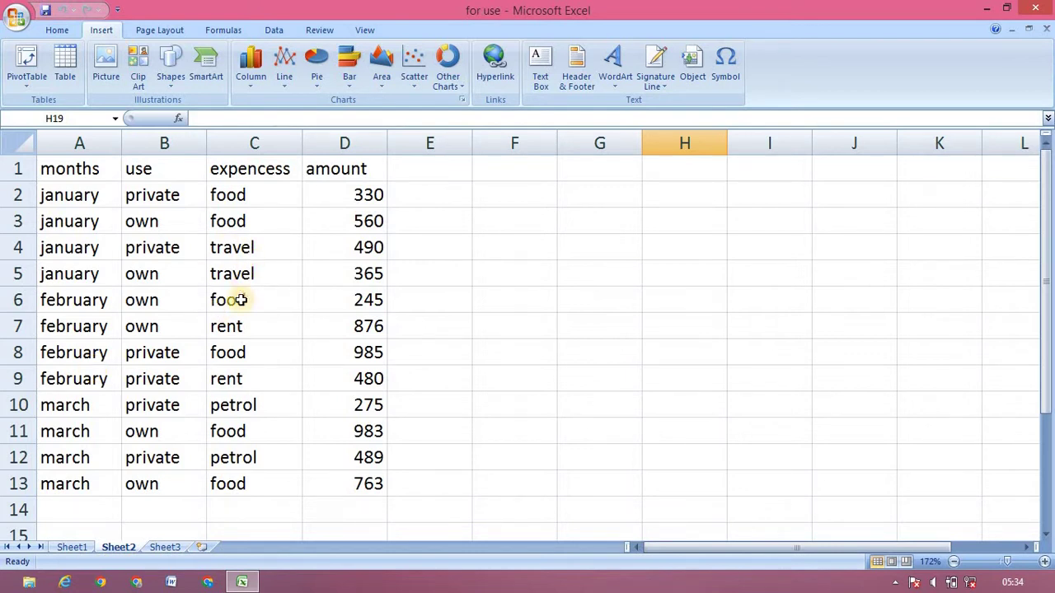
# - Select cell B7 in the expense data and start a PivotTable from range A1:D13
pyautogui.click(184, 331)
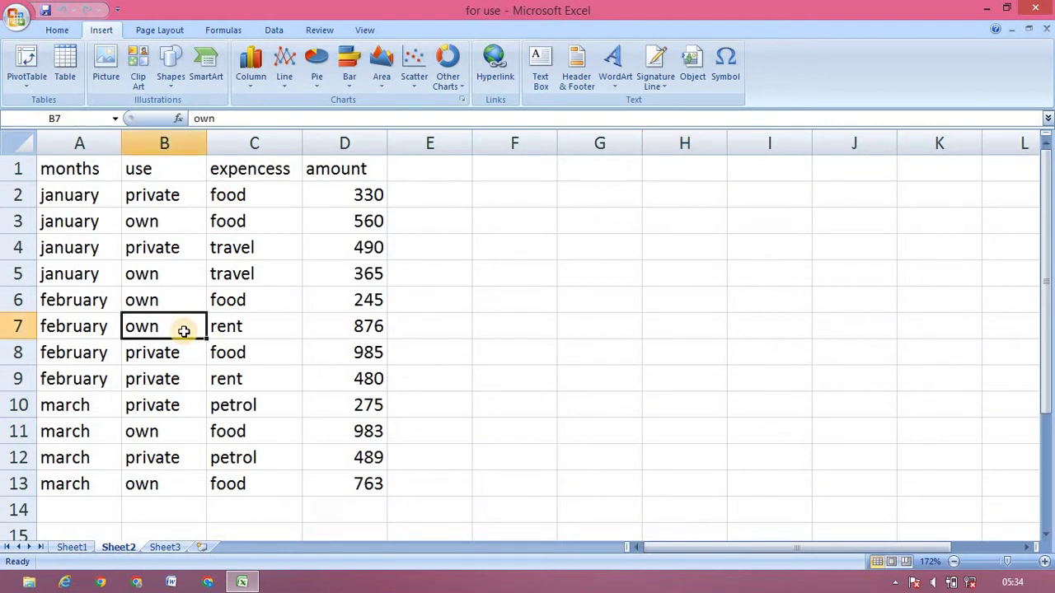
pyautogui.click(25, 81)
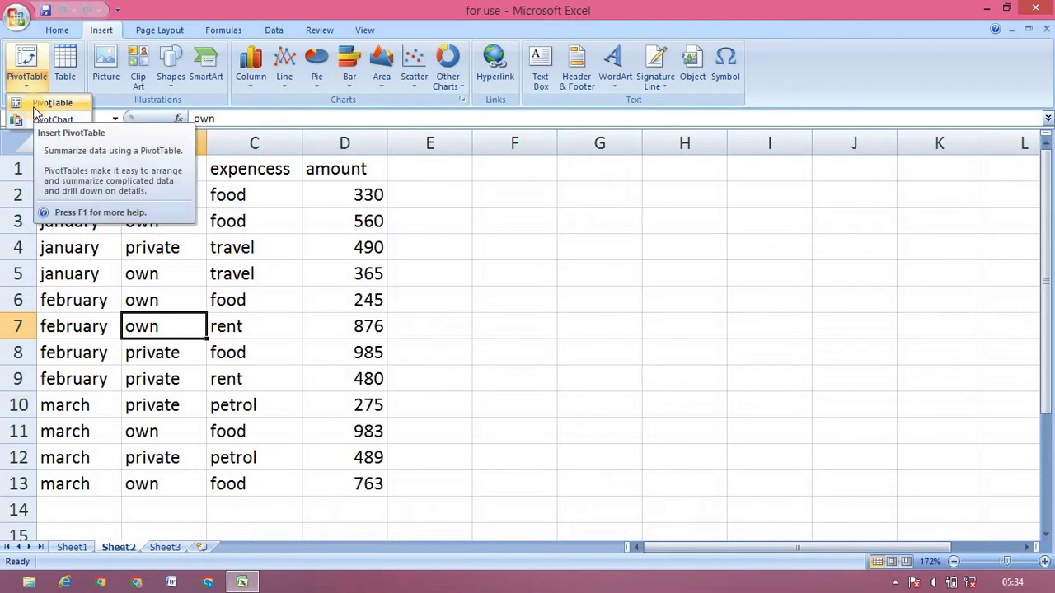
pyautogui.click(39, 104)
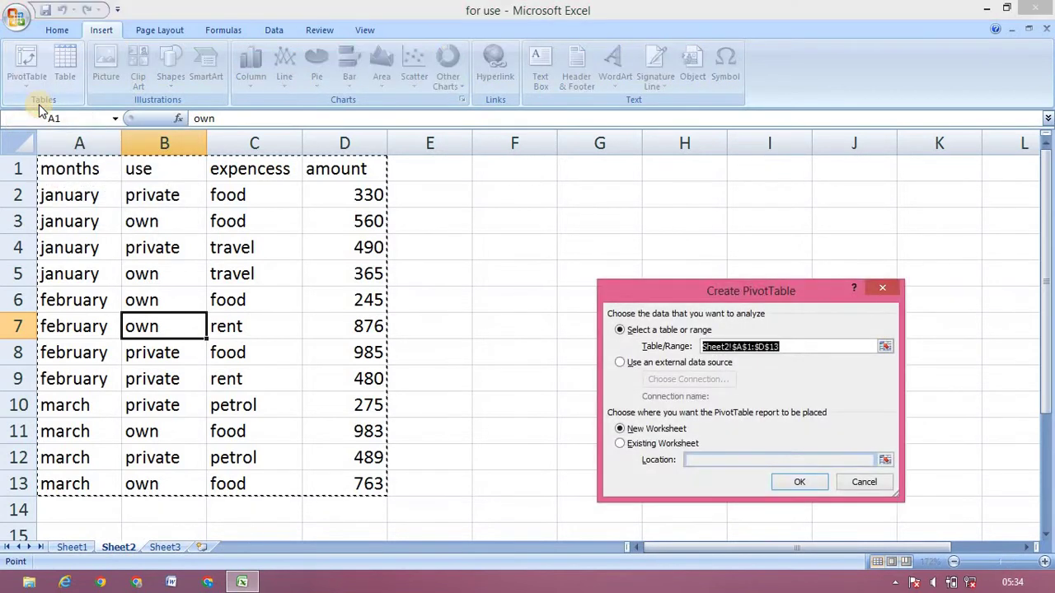
pyautogui.click(885, 290)
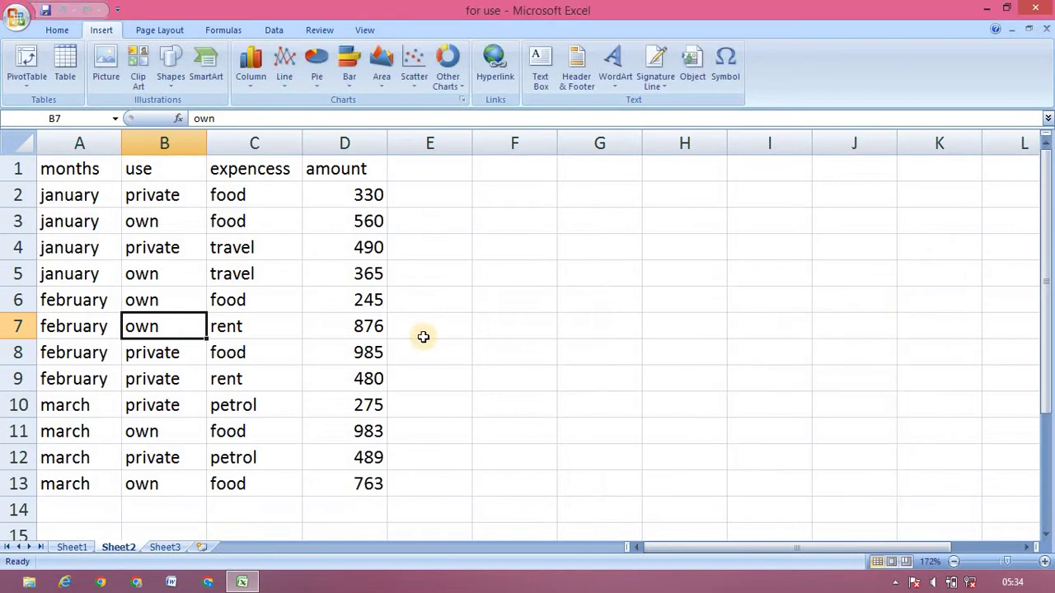
pyautogui.click(24, 79)
pyautogui.click(35, 104)
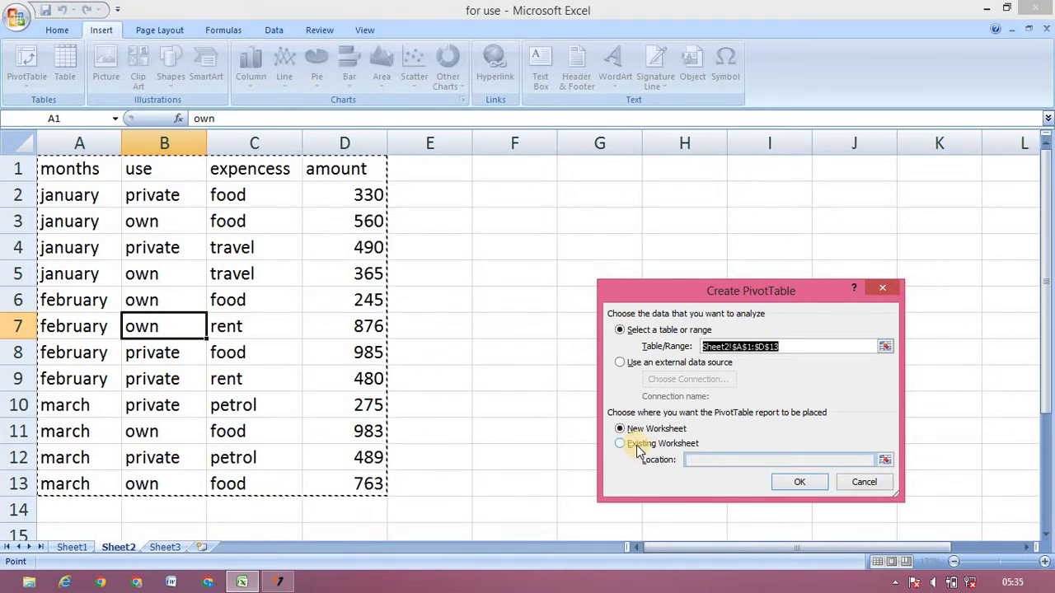
# - Place the PivotTable on the existing worksheet at cell F6, clearing the invalid-destination error first
pyautogui.click(637, 451)
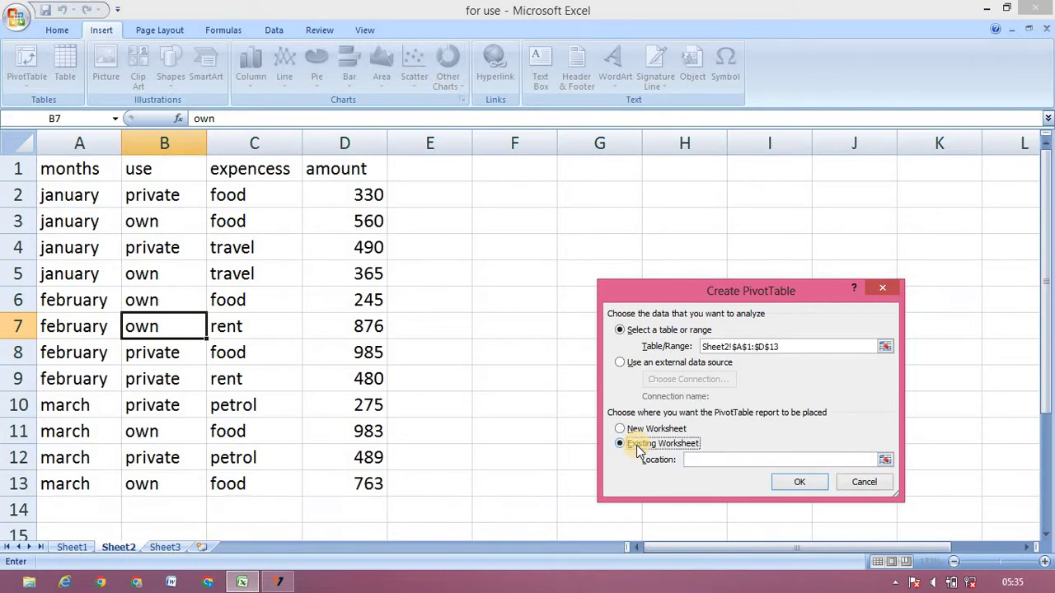
pyautogui.click(807, 486)
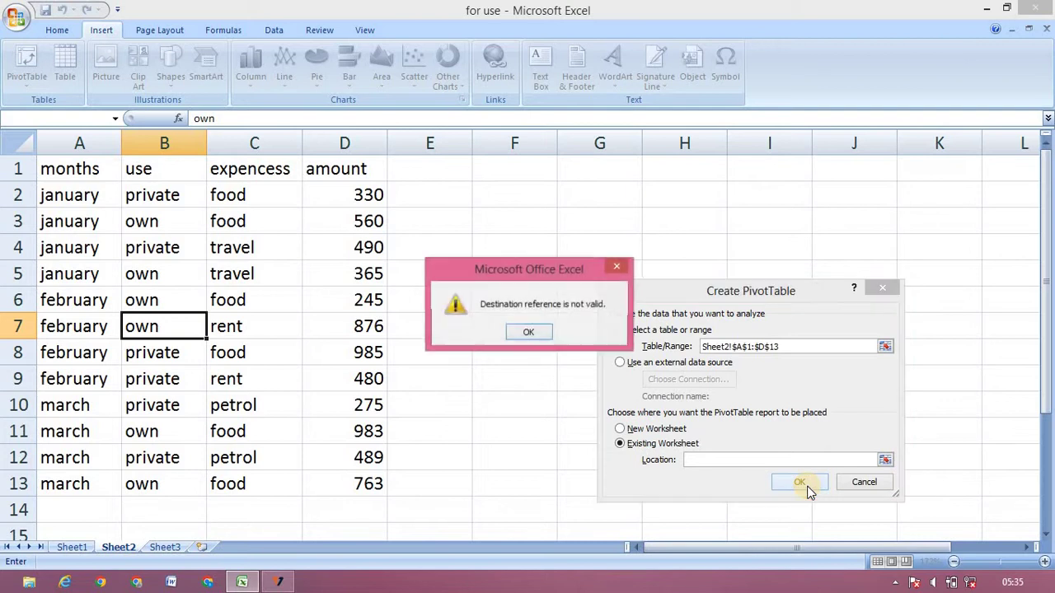
pyautogui.click(614, 271)
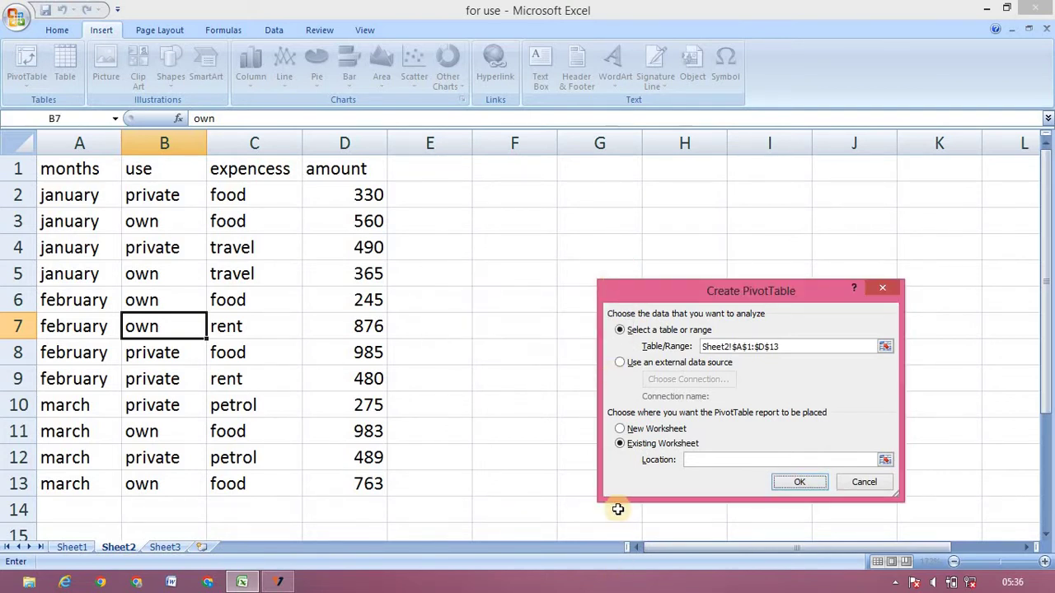
pyautogui.click(527, 207)
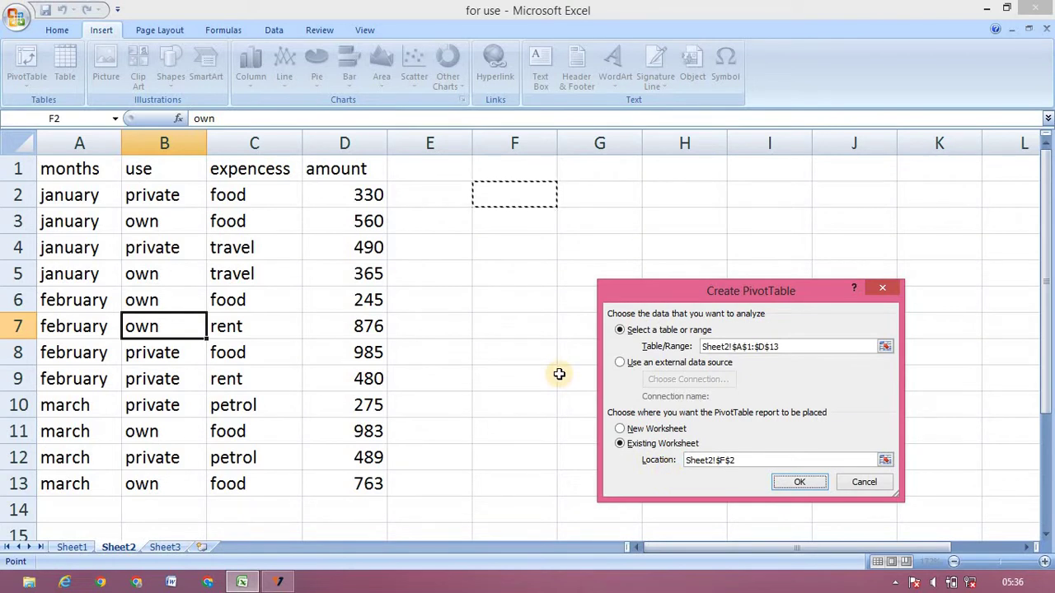
pyautogui.click(494, 298)
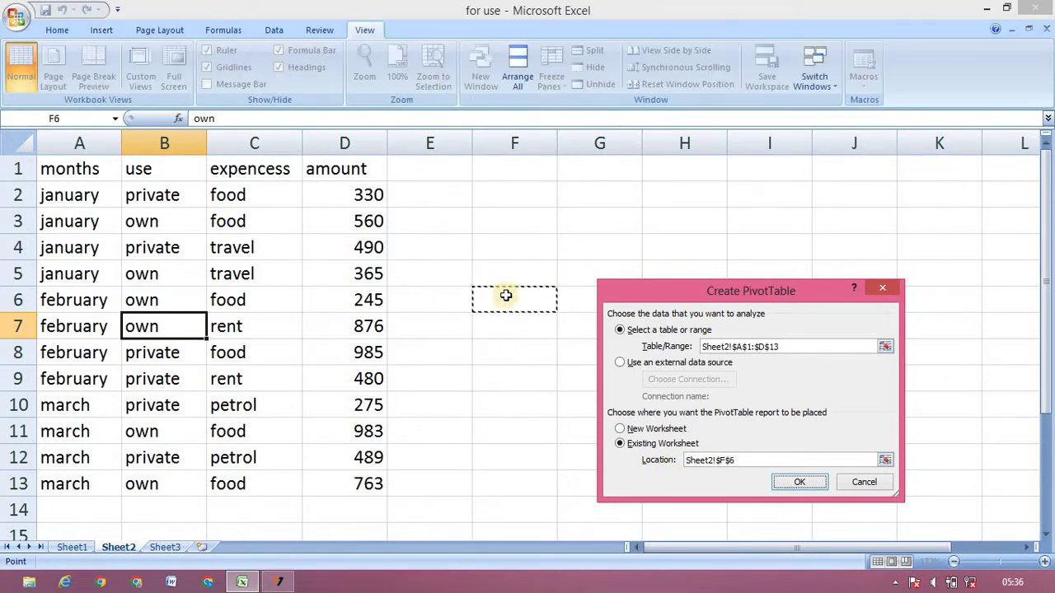
pyautogui.click(790, 486)
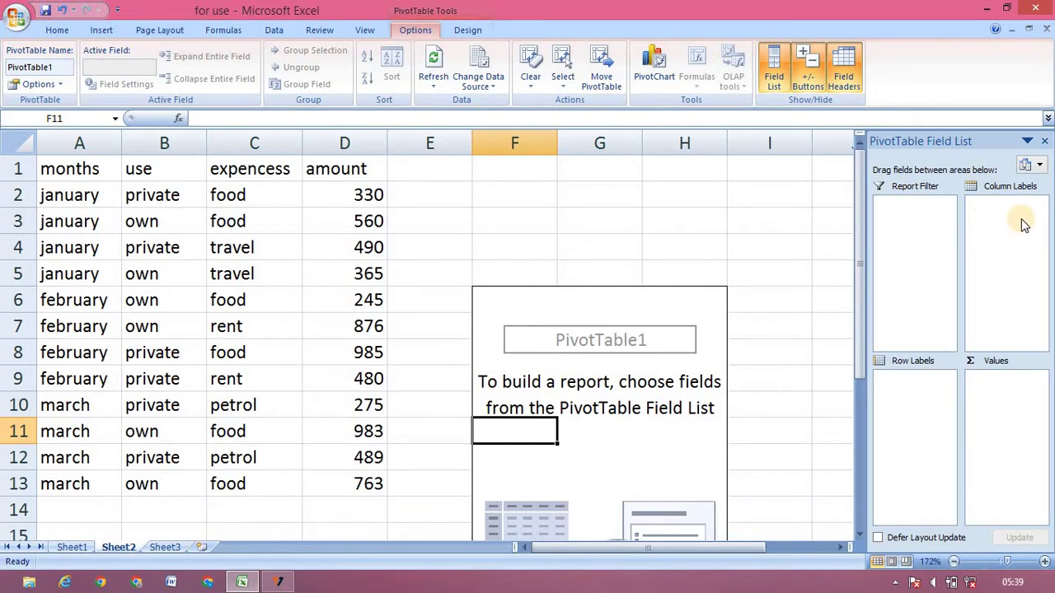
# - Switch the field list layout to Fields Section and Areas Section Stacked
pyautogui.click(1036, 168)
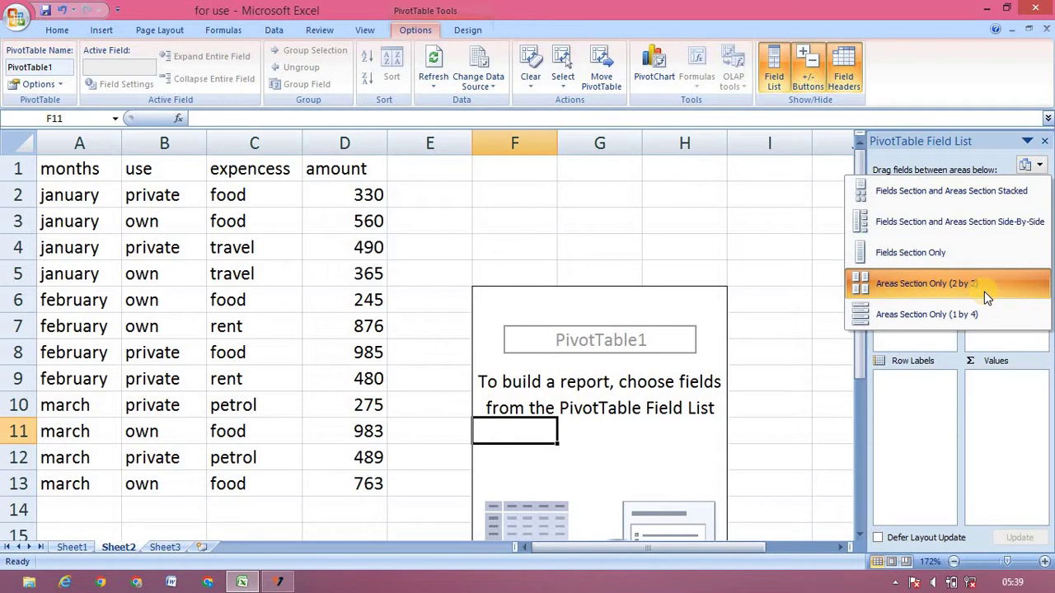
pyautogui.click(934, 195)
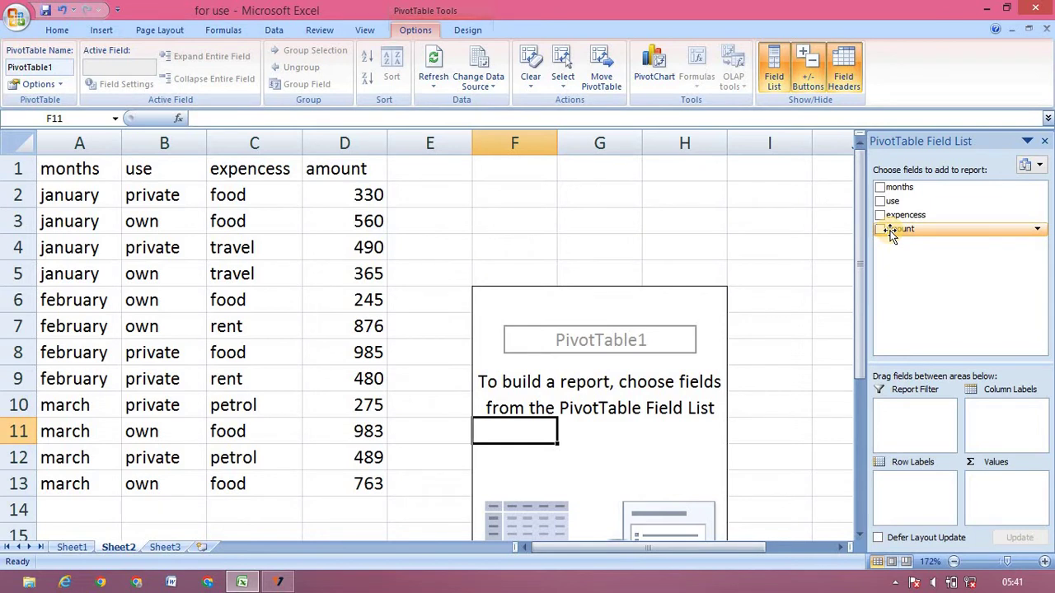
# - Sum amount in Values and list expencess as row labels, totalling 6841
pyautogui.moveTo(890, 234); pyautogui.dragTo(934, 347)
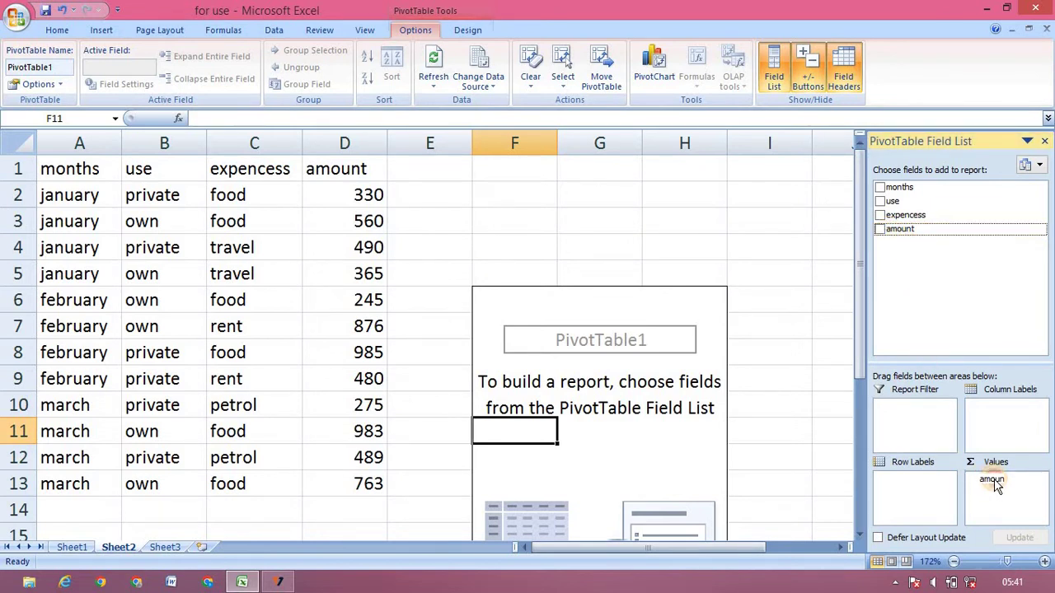
pyautogui.moveTo(934, 346); pyautogui.dragTo(994, 479)
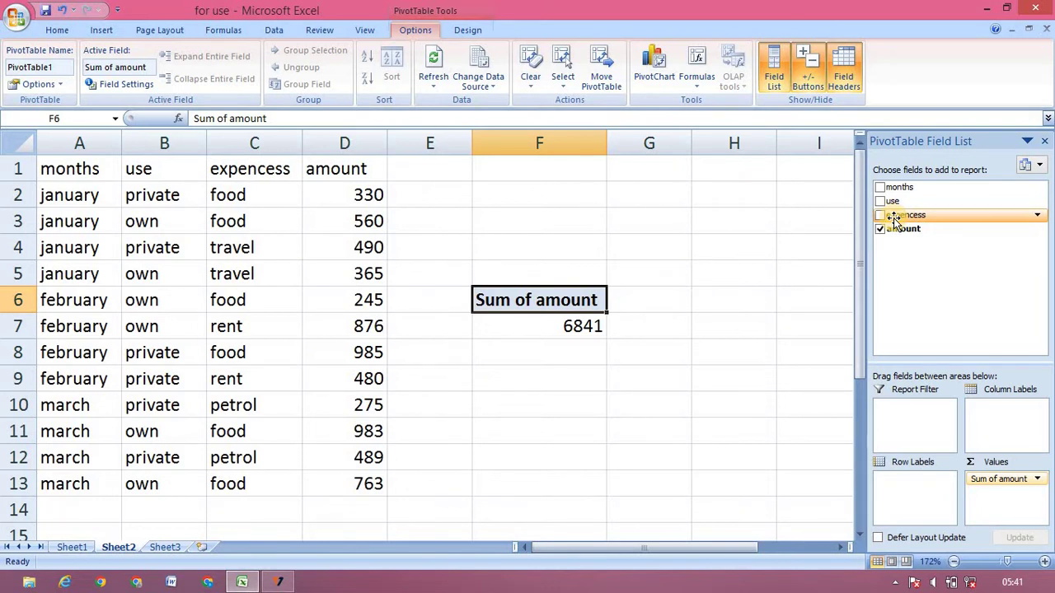
pyautogui.click(1037, 218)
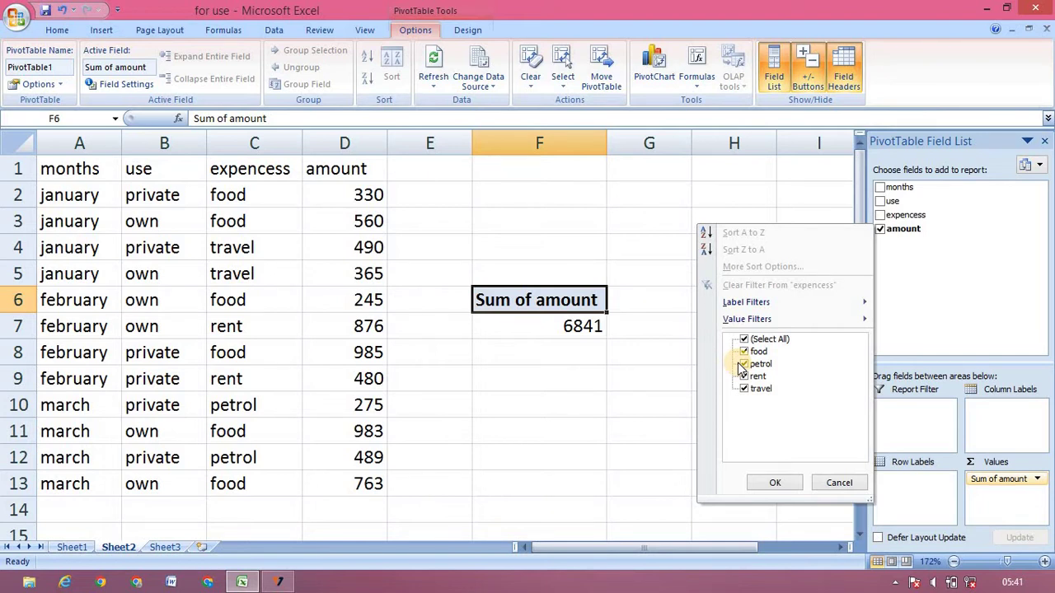
pyautogui.click(849, 482)
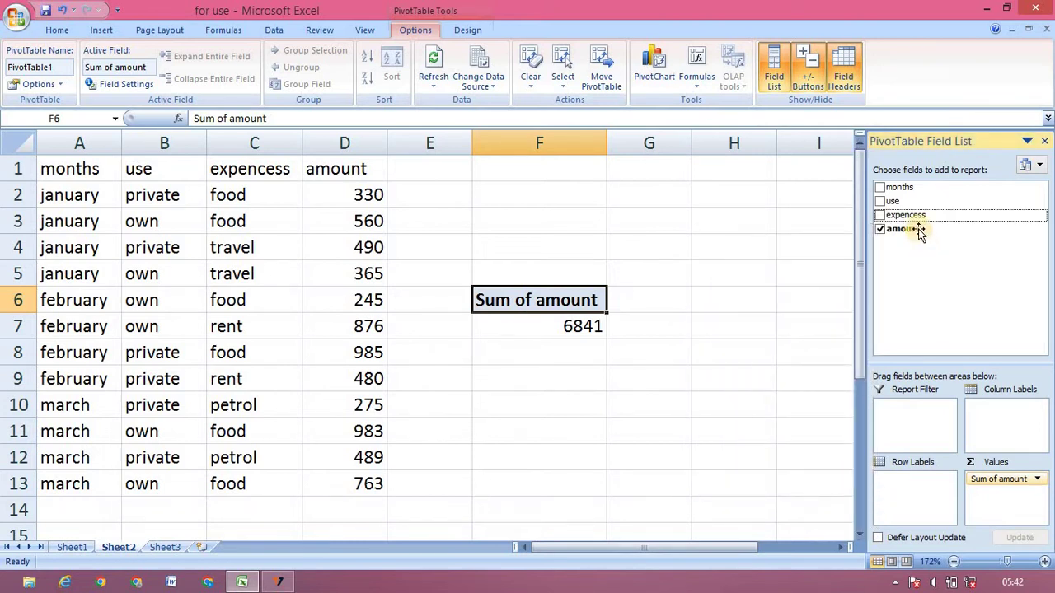
pyautogui.moveTo(913, 220)
pyautogui.mouseDown()
pyautogui.moveTo(908, 493)
pyautogui.moveTo(910, 480)
pyautogui.mouseUp()
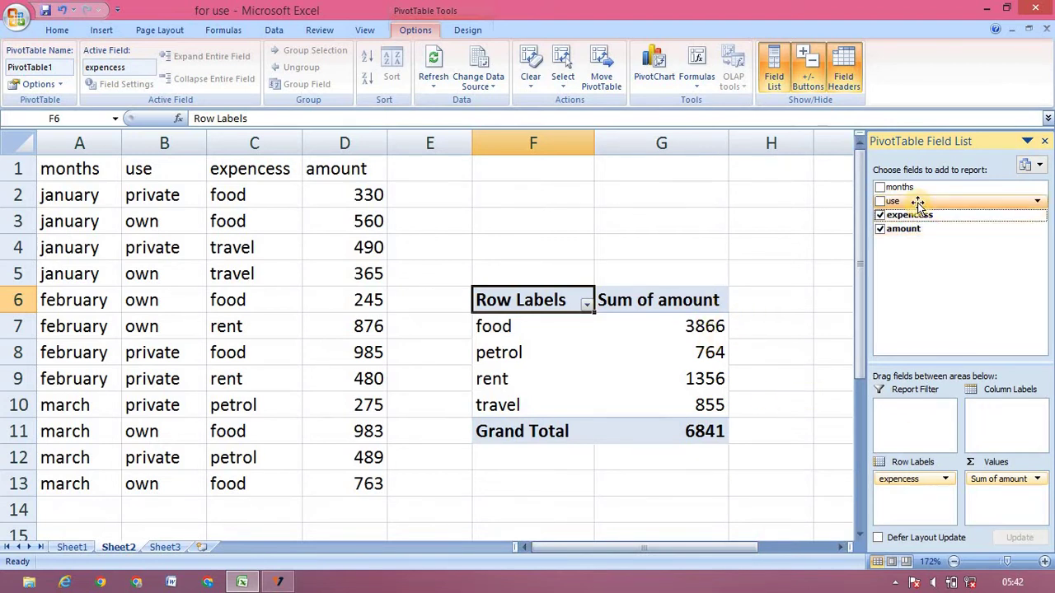
# - Add use as column labels, giving own 3792 and private 3049, then select cell F7
pyautogui.moveTo(917, 203); pyautogui.dragTo(993, 408)
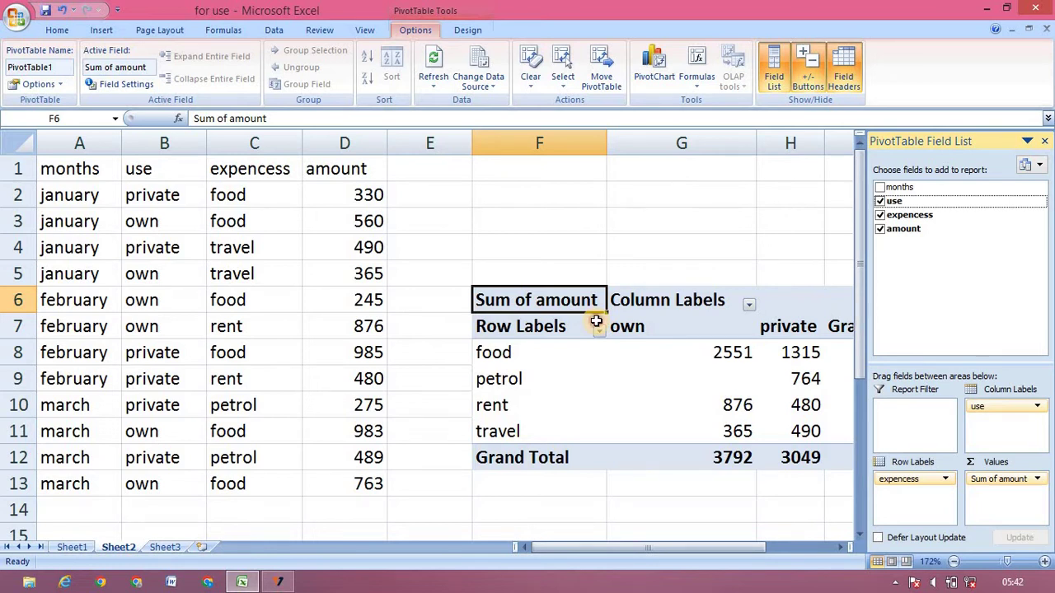
pyautogui.click(593, 326)
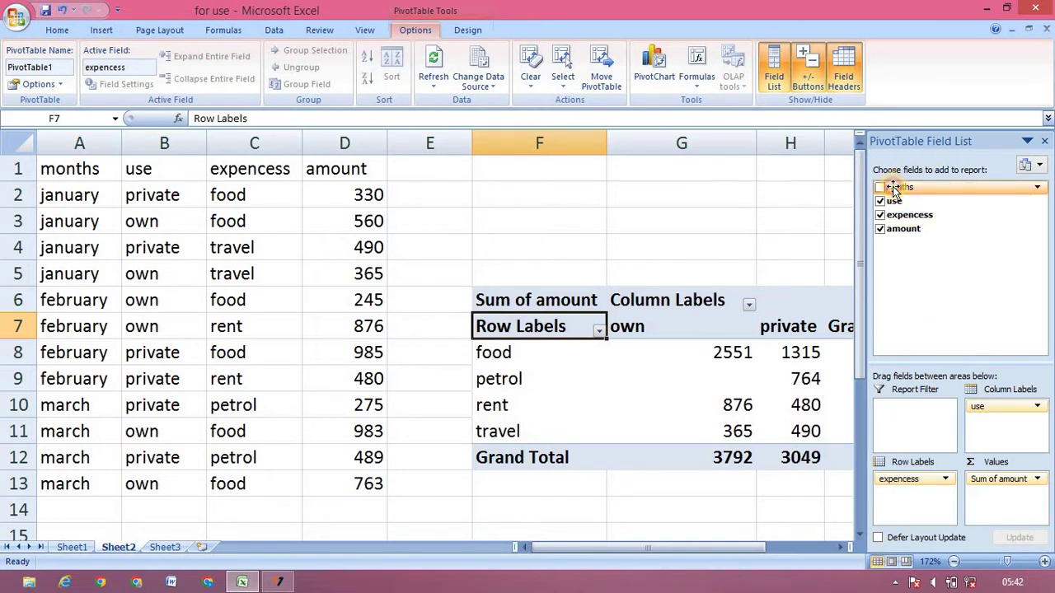
# - Add months as a report filter and restrict it to february only
pyautogui.moveTo(894, 191)
pyautogui.mouseDown()
pyautogui.moveTo(894, 470)
pyautogui.moveTo(903, 408)
pyautogui.mouseUp()
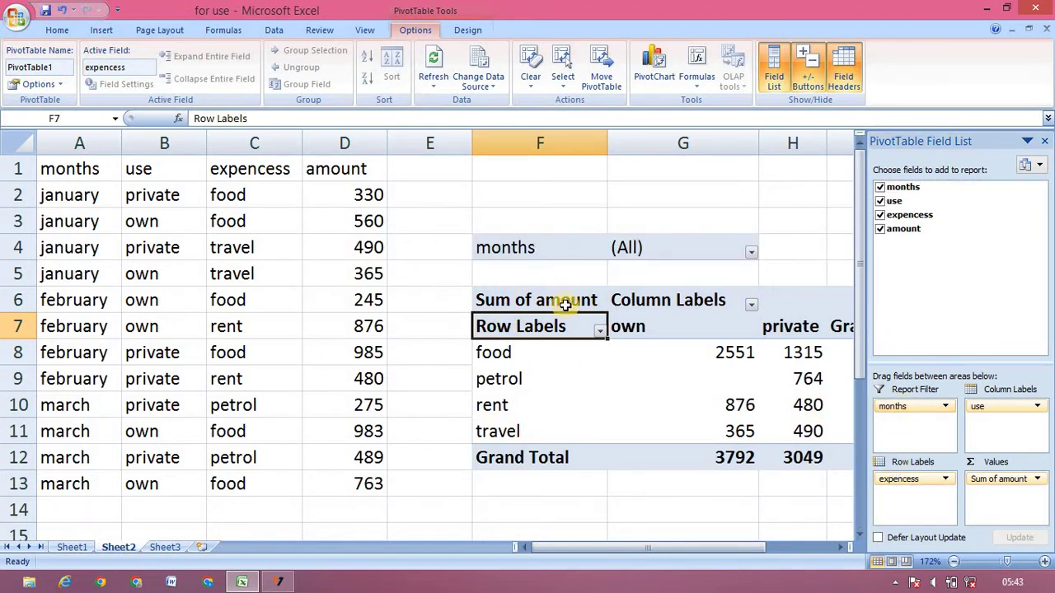
pyautogui.click(751, 253)
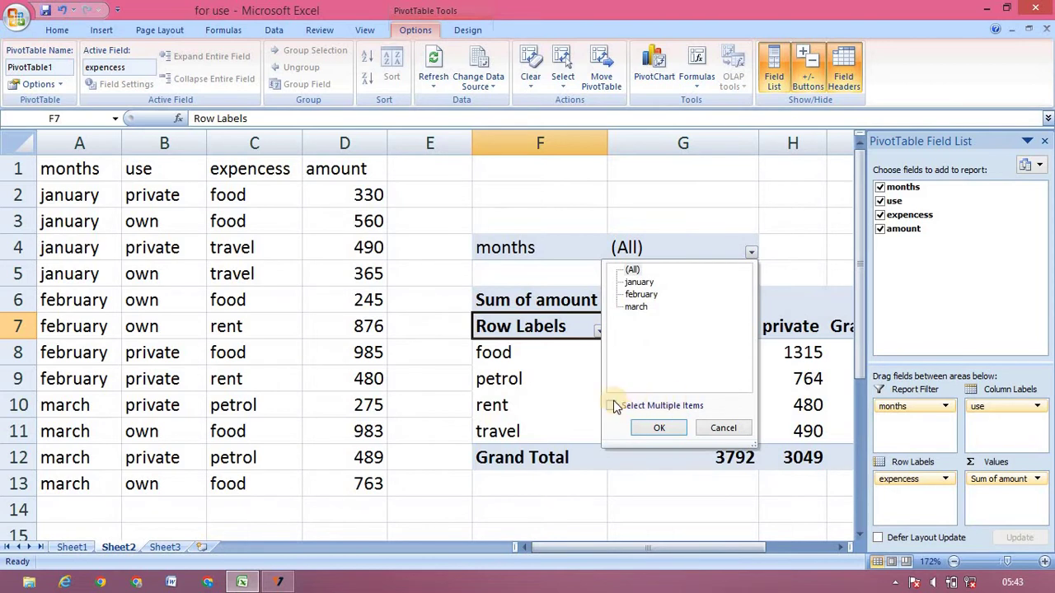
pyautogui.click(613, 407)
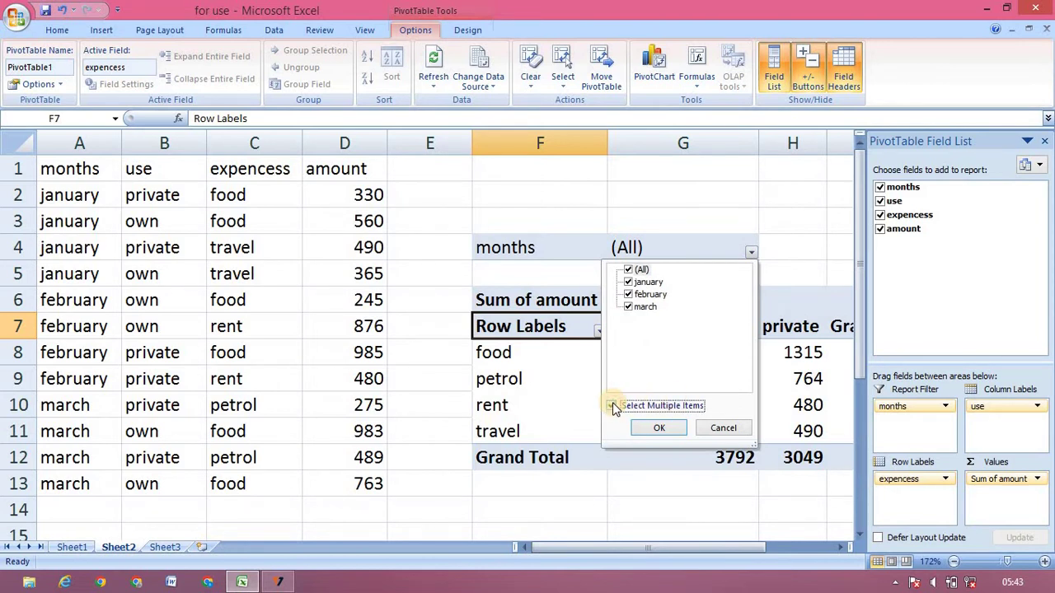
pyautogui.click(628, 271)
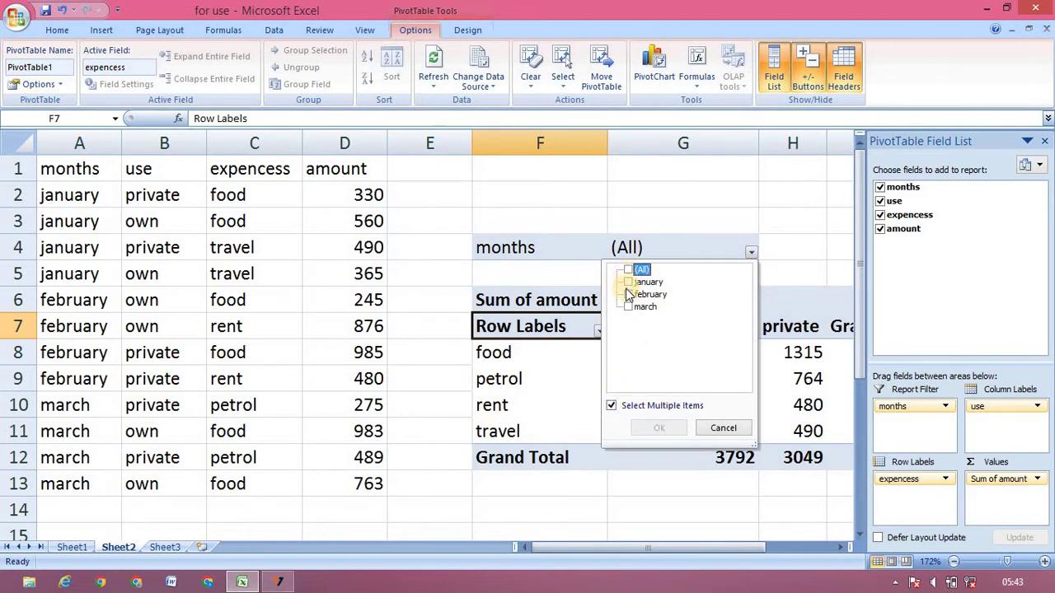
pyautogui.click(628, 296)
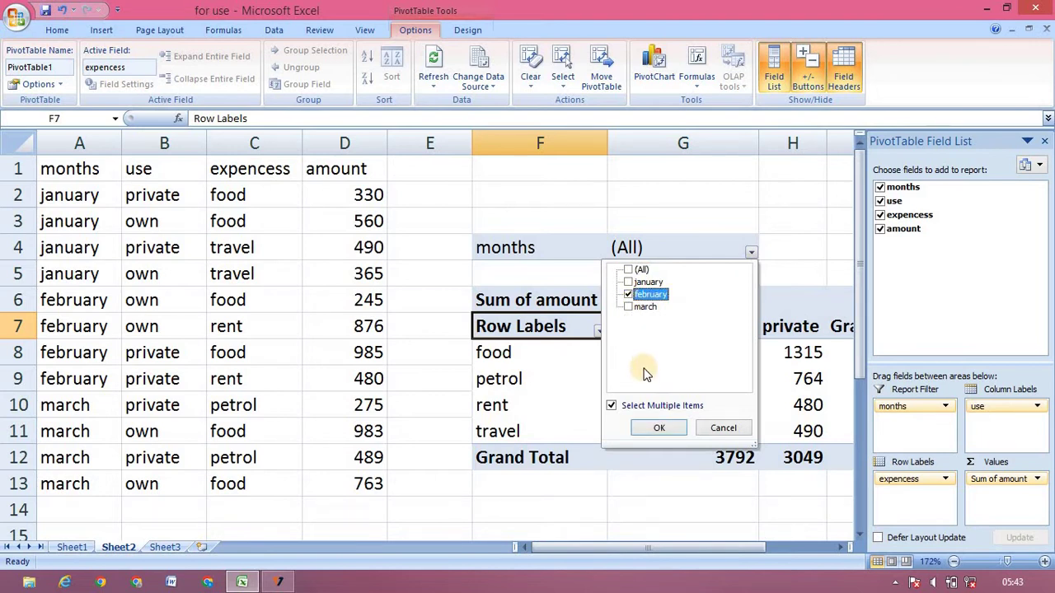
pyautogui.click(659, 429)
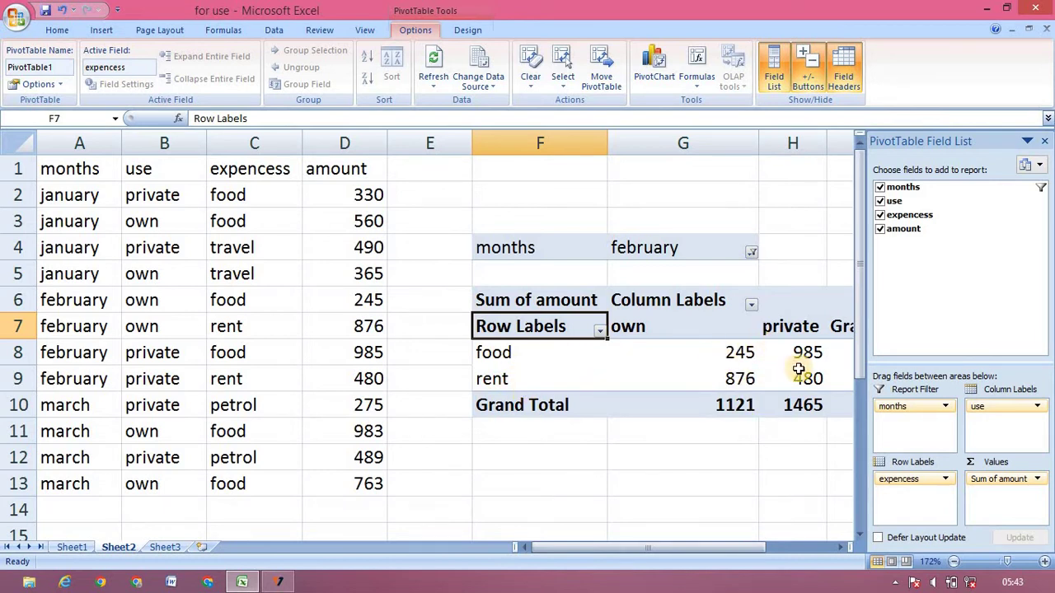
pyautogui.moveTo(838, 365)
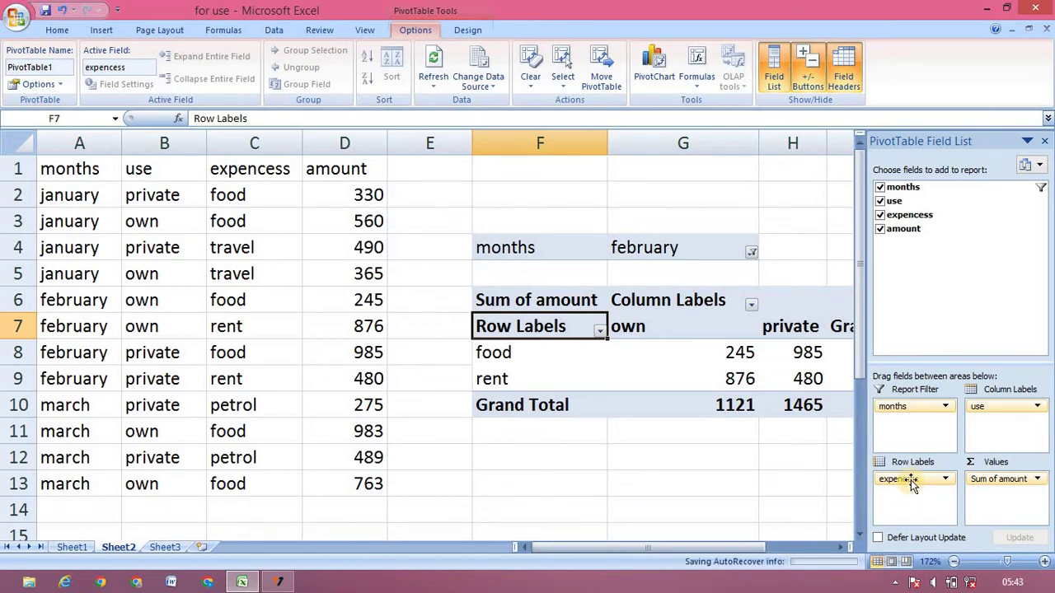
# - Put use in rows and expencess in columns, and reset the months filter to (All)
pyautogui.moveTo(913, 491); pyautogui.dragTo(912, 485)
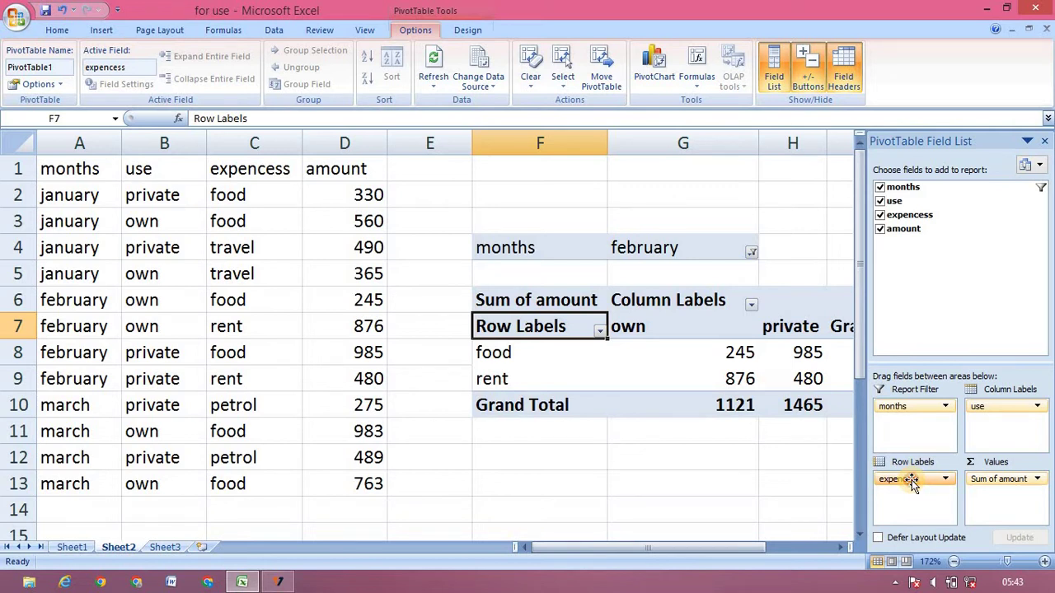
pyautogui.moveTo(912, 485)
pyautogui.mouseDown()
pyautogui.moveTo(1013, 435)
pyautogui.moveTo(907, 484)
pyautogui.mouseUp()
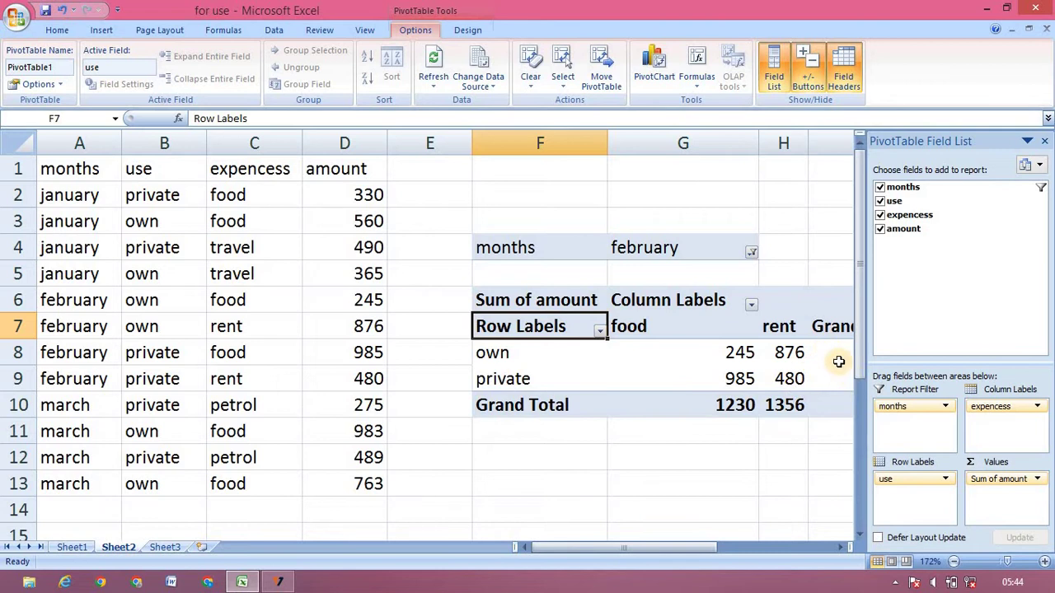
pyautogui.click(751, 253)
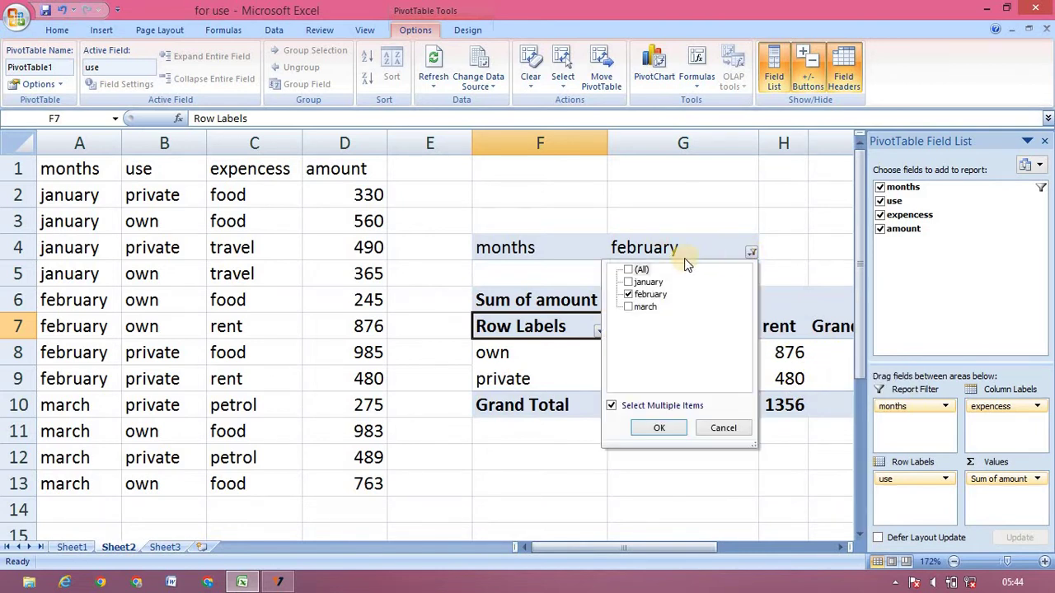
pyautogui.click(630, 271)
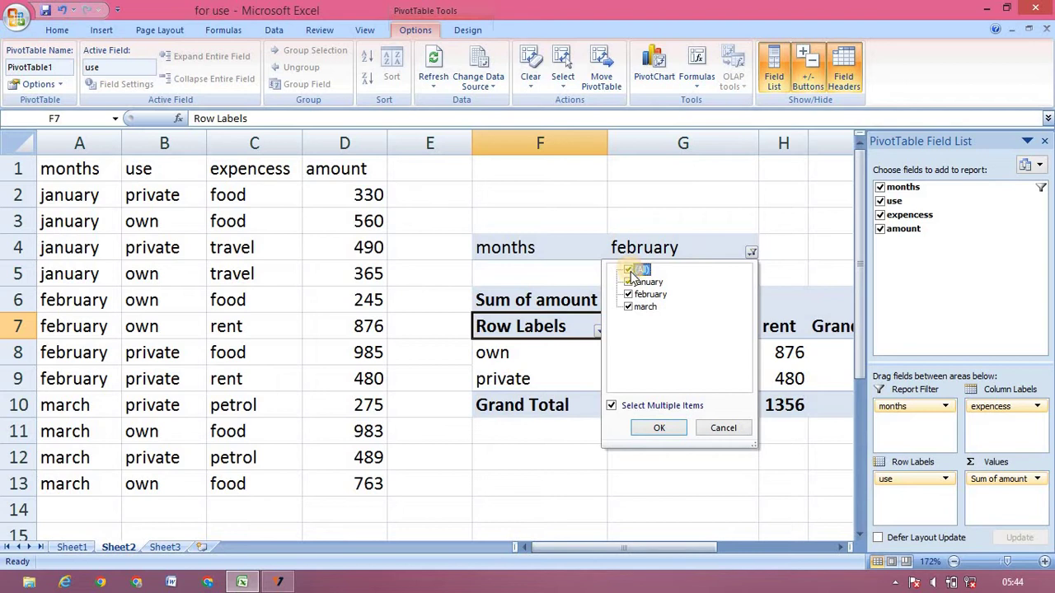
pyautogui.click(656, 427)
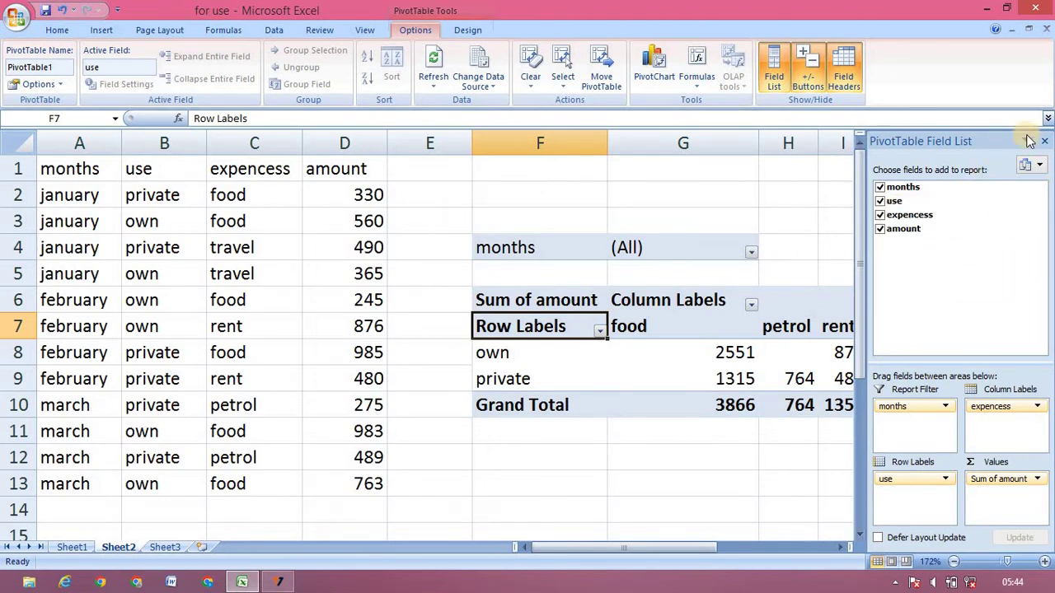
# - Hide the field list by selecting an empty cell, then select a cell in the source data
pyautogui.click(524, 474)
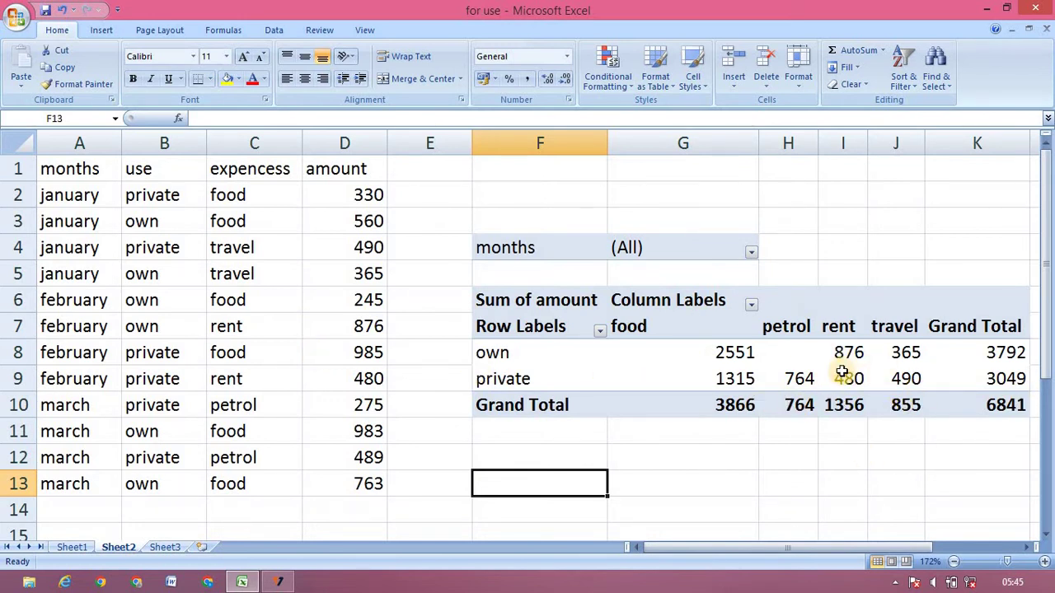
pyautogui.moveTo(842, 372)
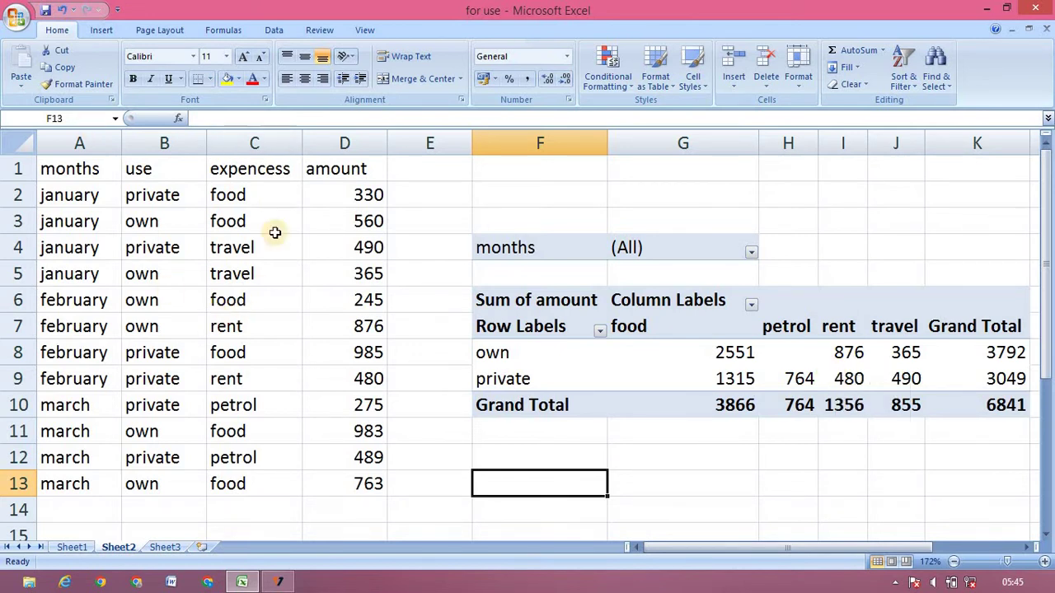
pyautogui.click(178, 326)
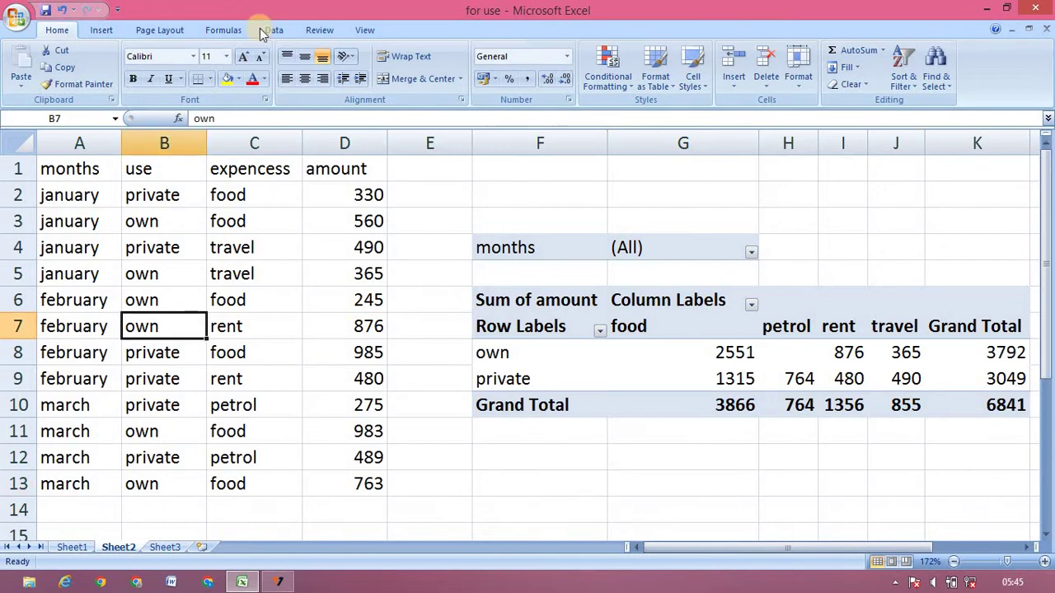
# - Create PivotTable2 with a blank PivotChart from A1:D13 on new Sheet4
pyautogui.click(99, 31)
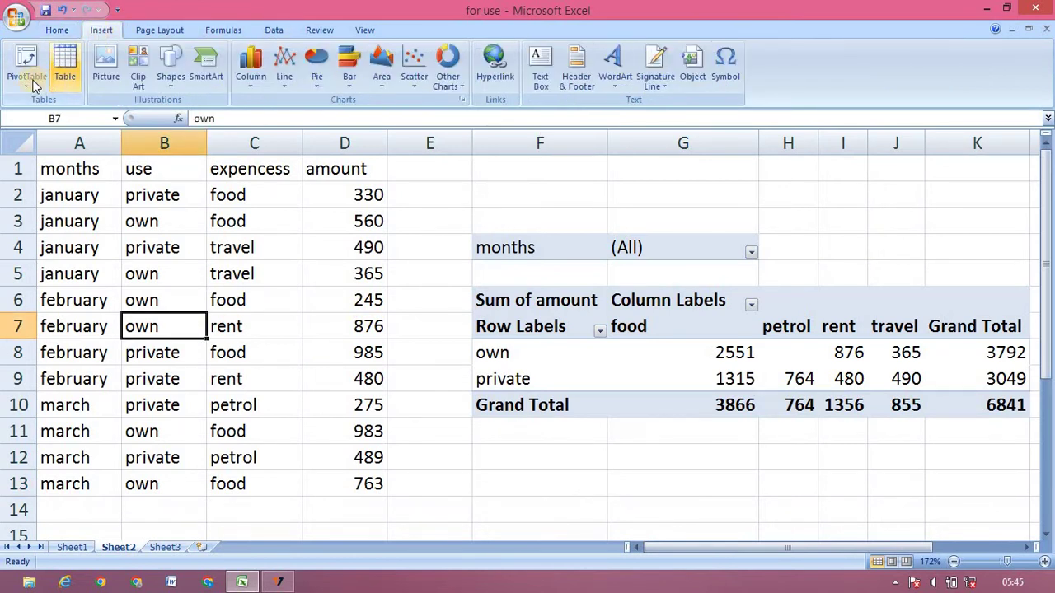
pyautogui.click(30, 81)
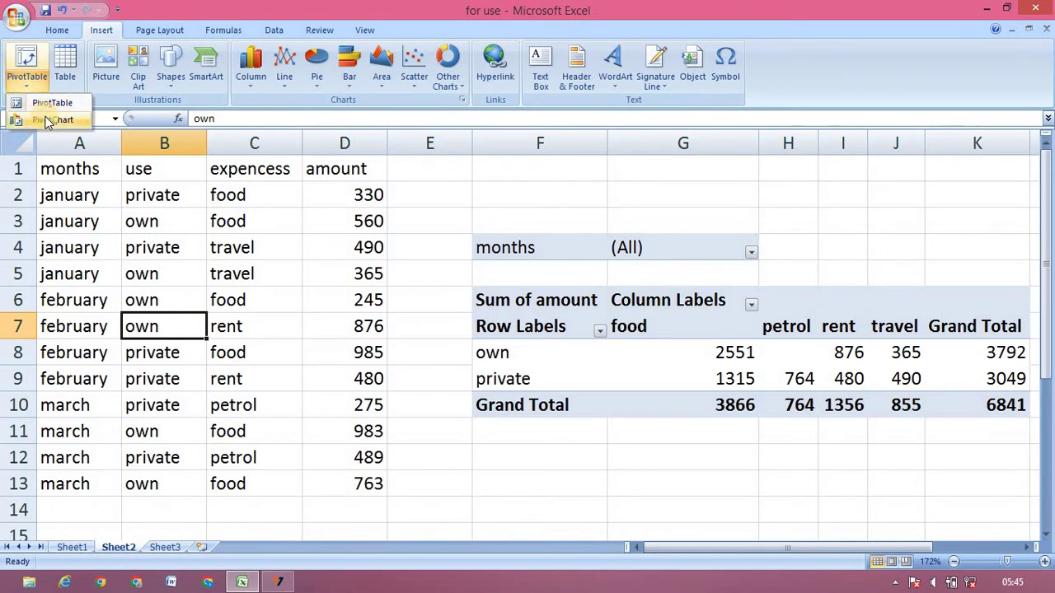
pyautogui.click(50, 120)
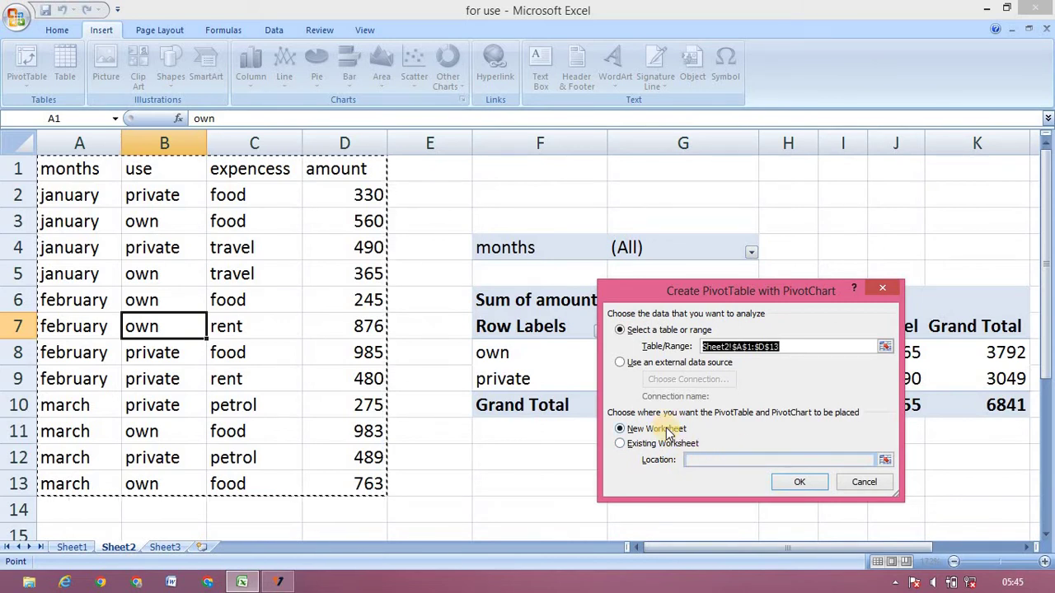
pyautogui.click(796, 483)
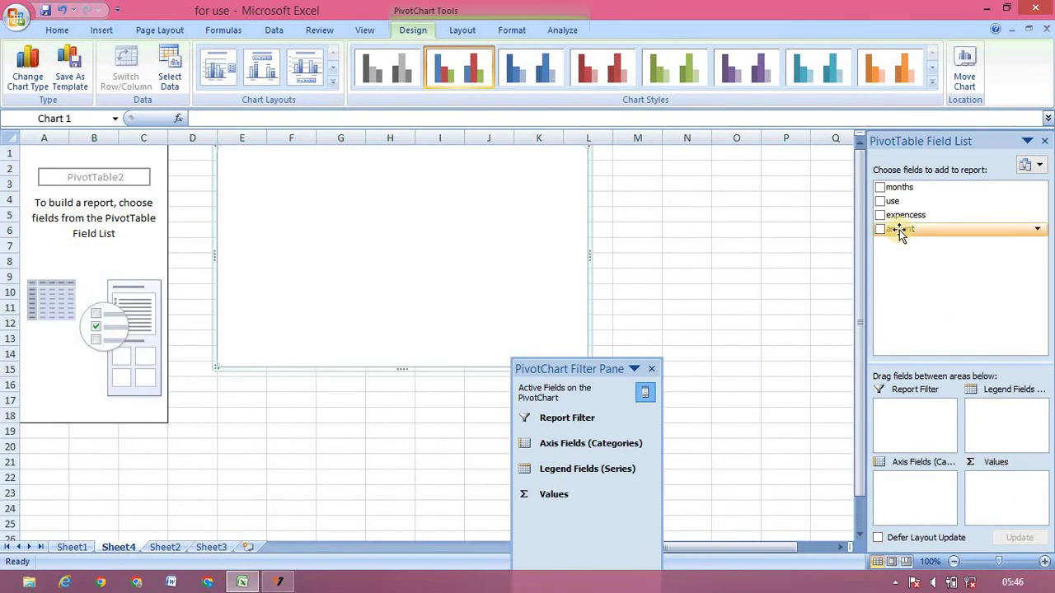
# - Sum amount in Values and split the chart into food, petrol, rent and travel series by expencess
pyautogui.moveTo(899, 230); pyautogui.dragTo(993, 491)
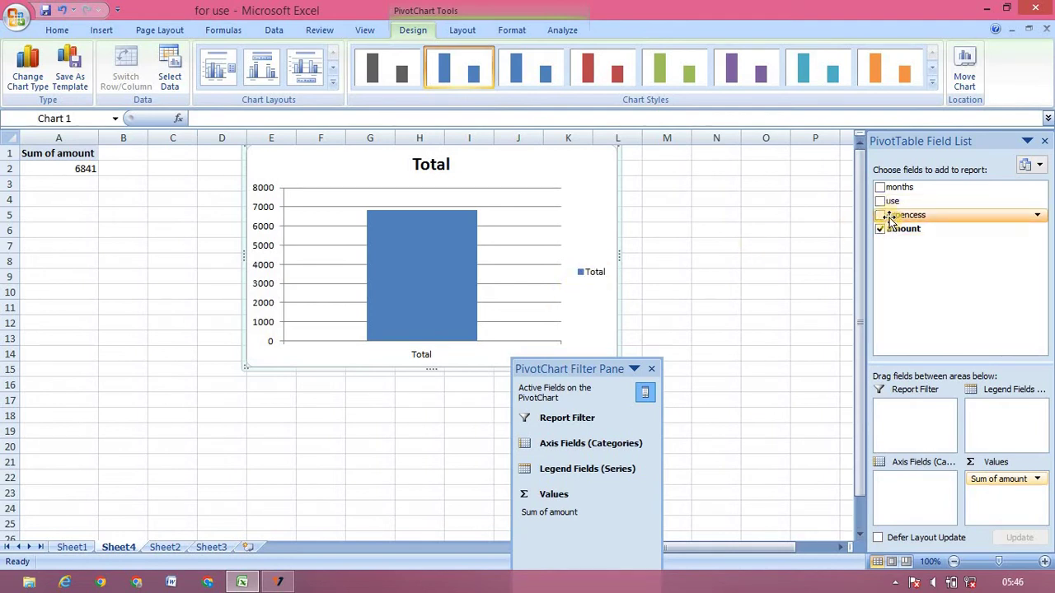
pyautogui.moveTo(890, 216); pyautogui.dragTo(994, 412)
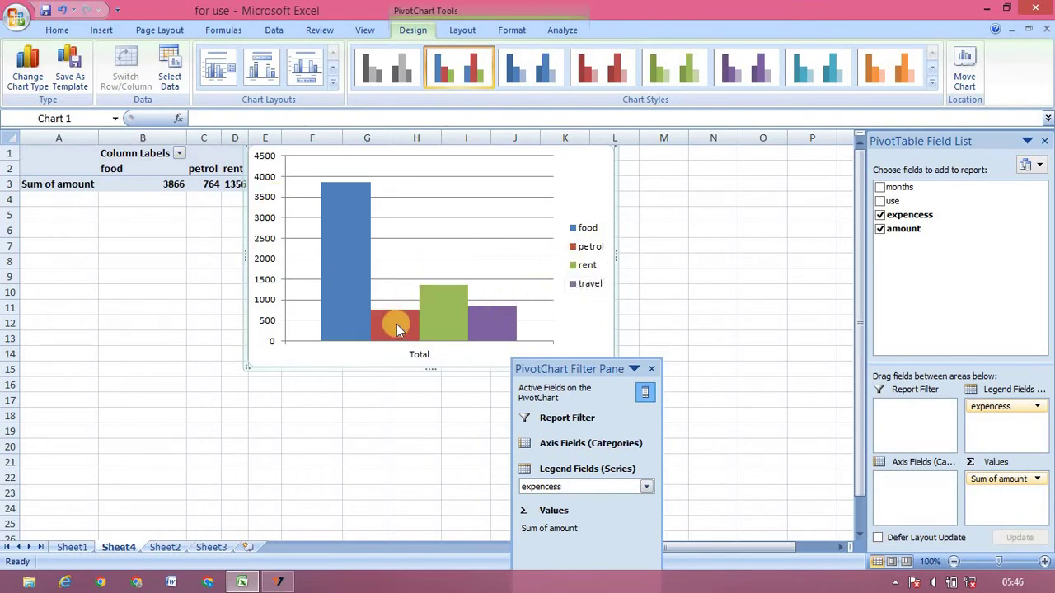
pyautogui.moveTo(396, 327)
pyautogui.moveTo(510, 334)
# - Put use on the chart axis as own and private, and add a months report filter
pyautogui.click(886, 206)
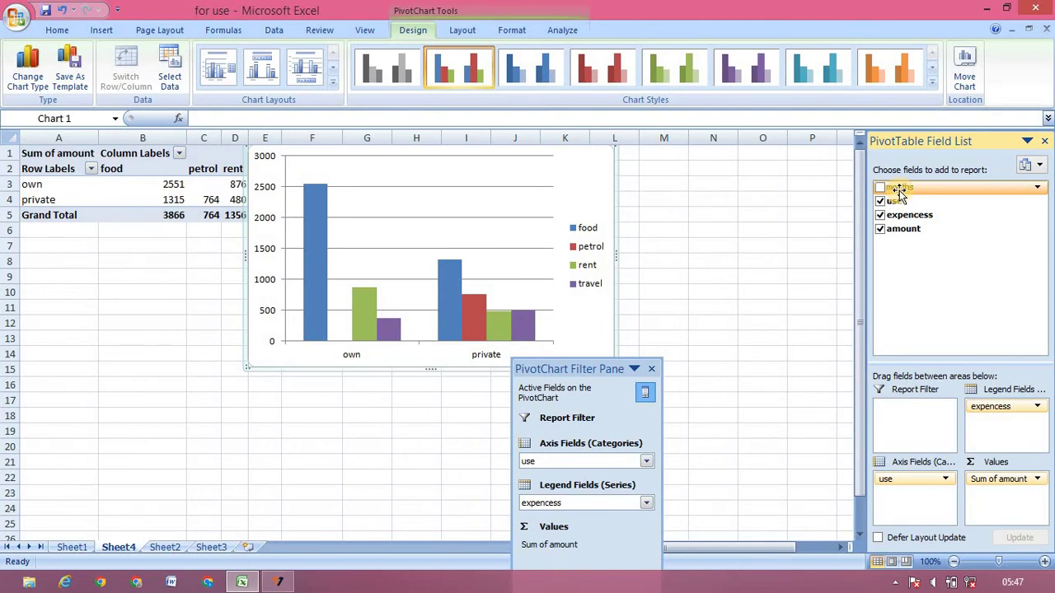
pyautogui.moveTo(898, 191); pyautogui.dragTo(919, 420)
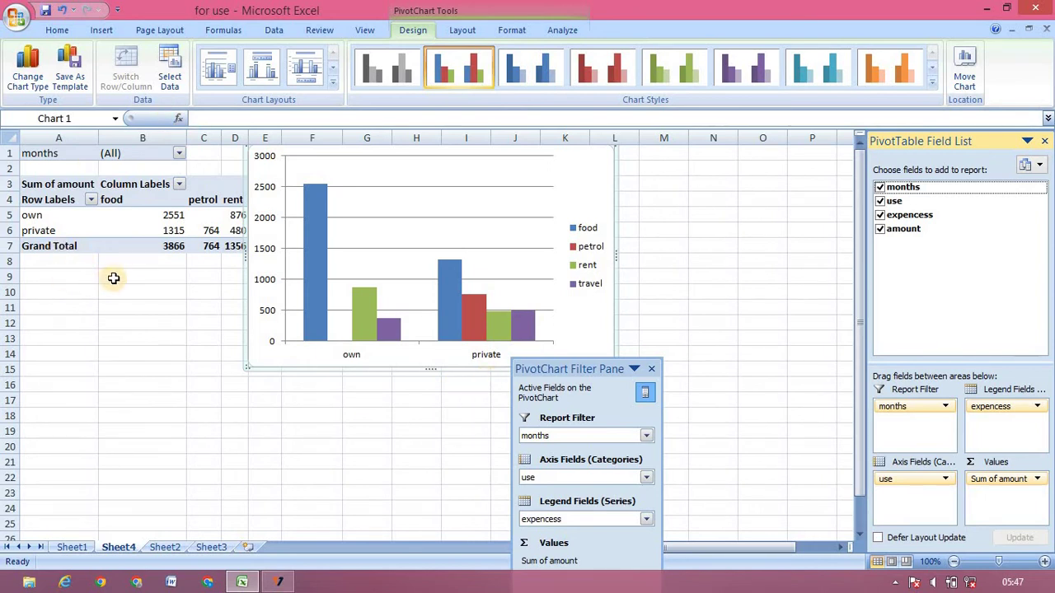
# - Limit the months filter to january only, leaving food and travel with a 1745 total
pyautogui.click(180, 155)
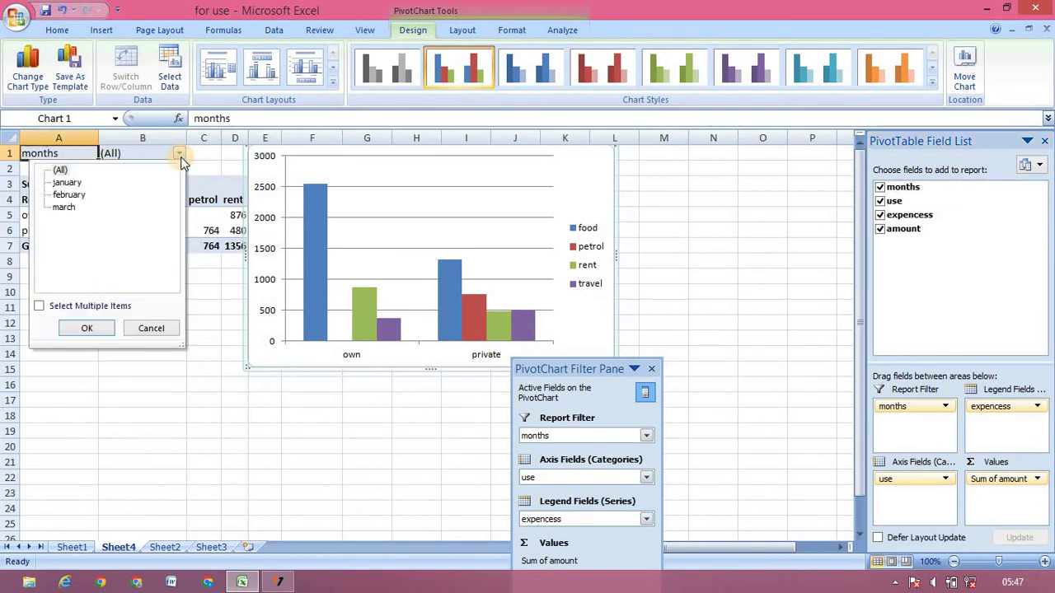
pyautogui.click(41, 307)
pyautogui.click(58, 170)
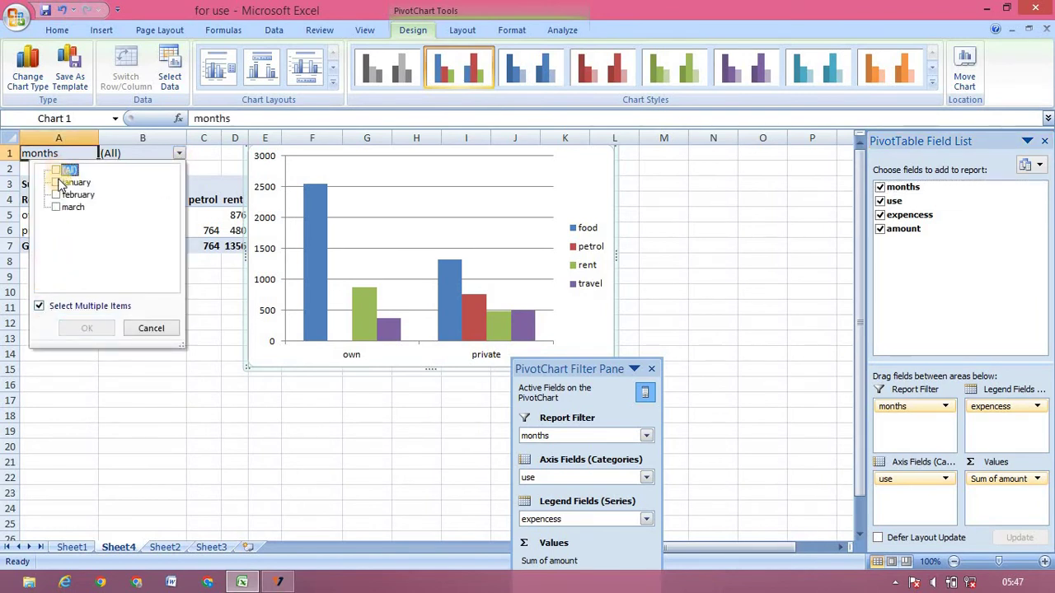
pyautogui.click(56, 182)
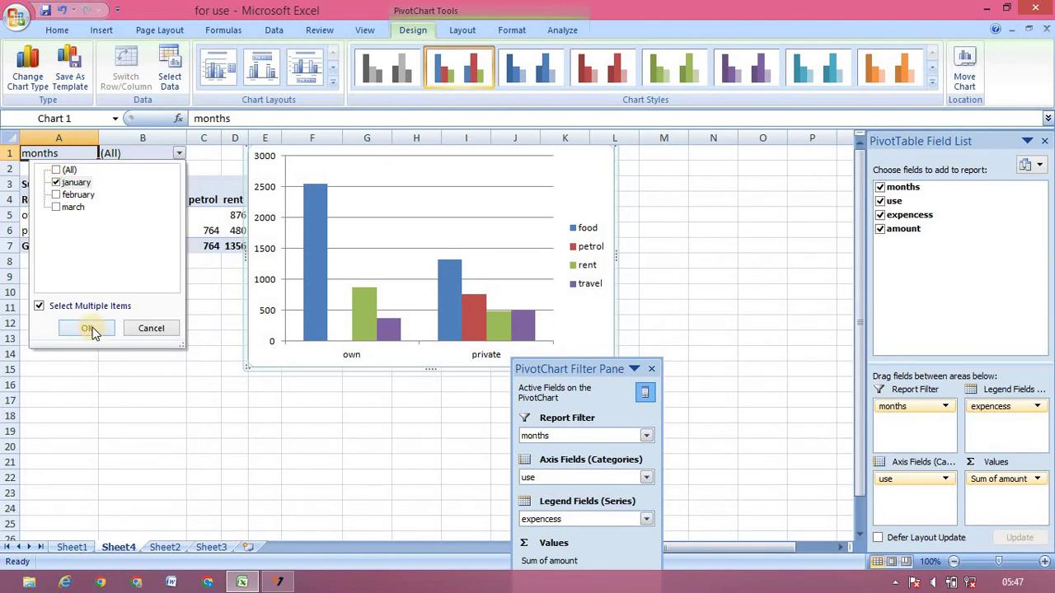
pyautogui.click(87, 328)
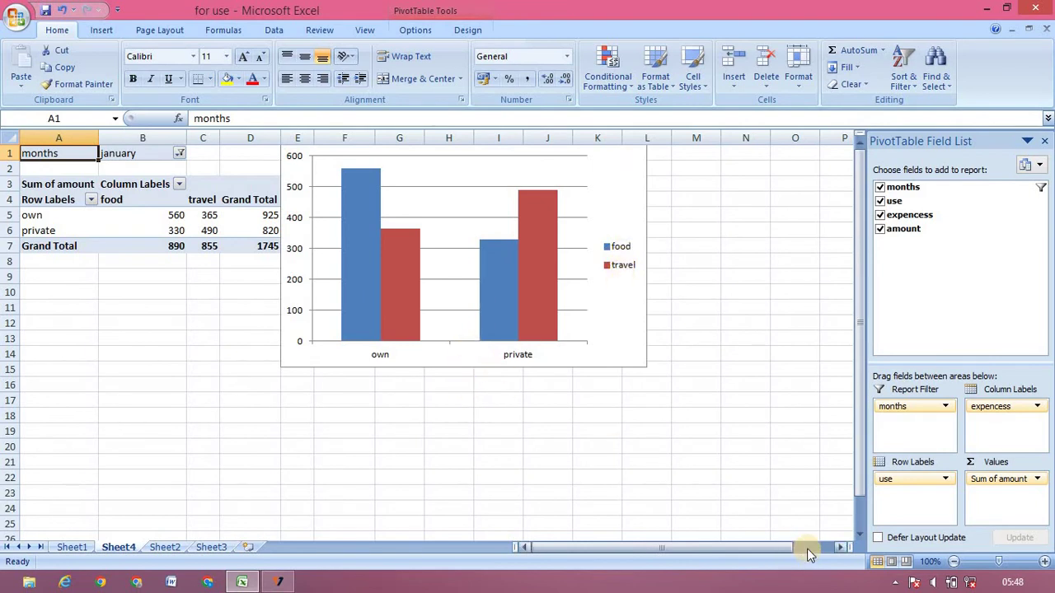
# - Move use to Column Labels so food and travel become categories, and close the Field List
pyautogui.moveTo(888, 479)
pyautogui.mouseDown()
pyautogui.moveTo(911, 484)
pyautogui.moveTo(985, 425)
pyautogui.moveTo(911, 485)
pyautogui.mouseUp()
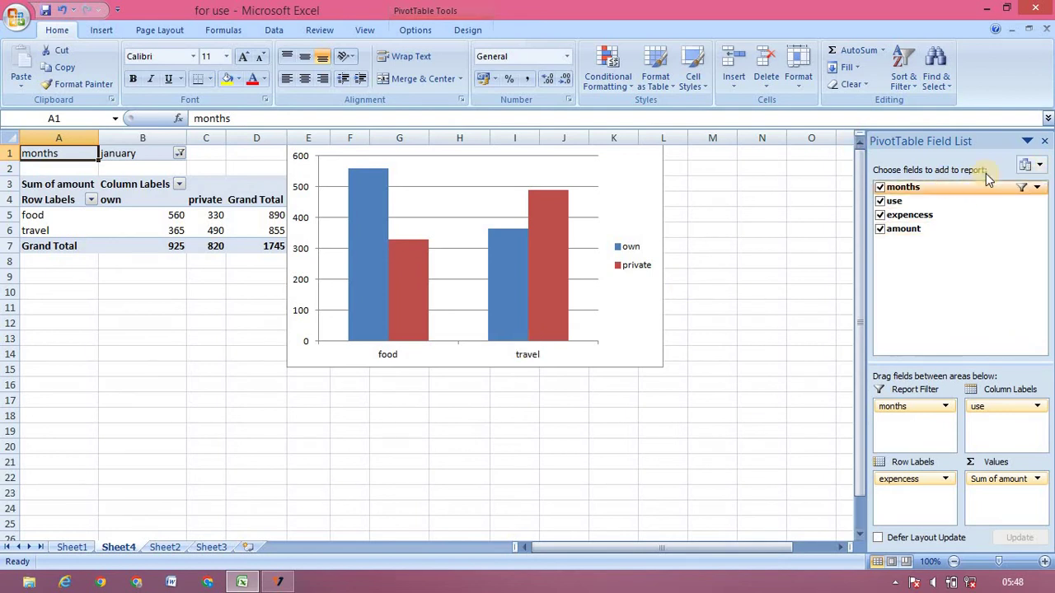
pyautogui.click(1045, 142)
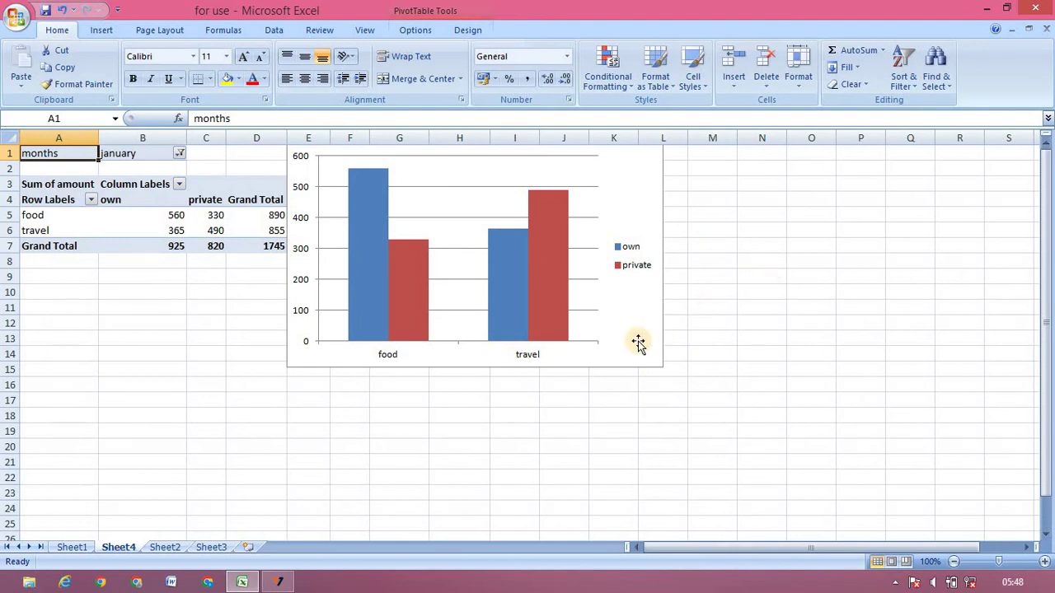
# - Move the PivotChart down and right so it no longer covers the table
pyautogui.moveTo(639, 344); pyautogui.dragTo(733, 394)
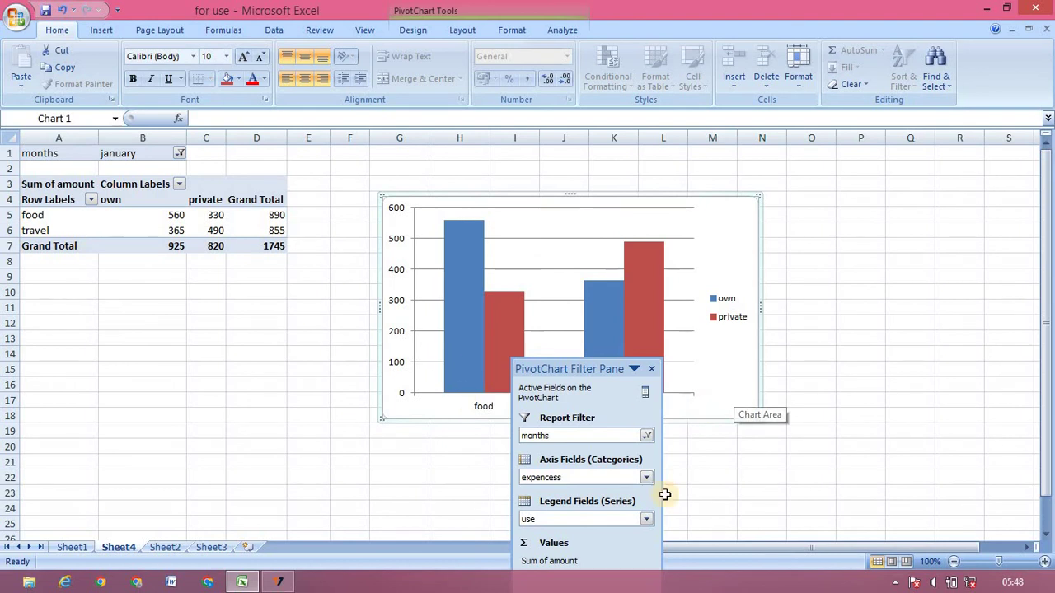
pyautogui.click(647, 437)
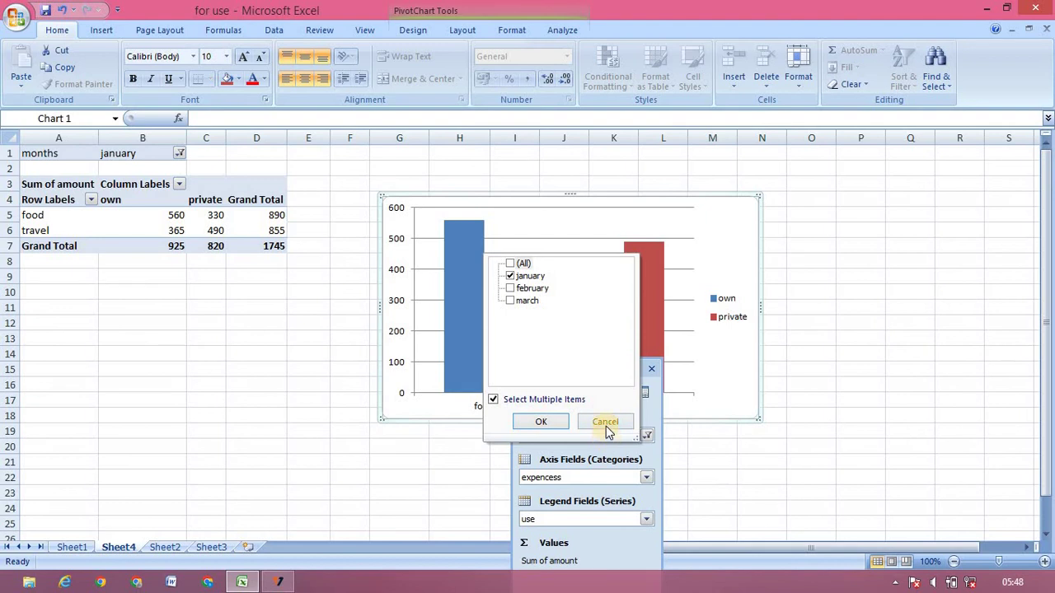
pyautogui.click(606, 423)
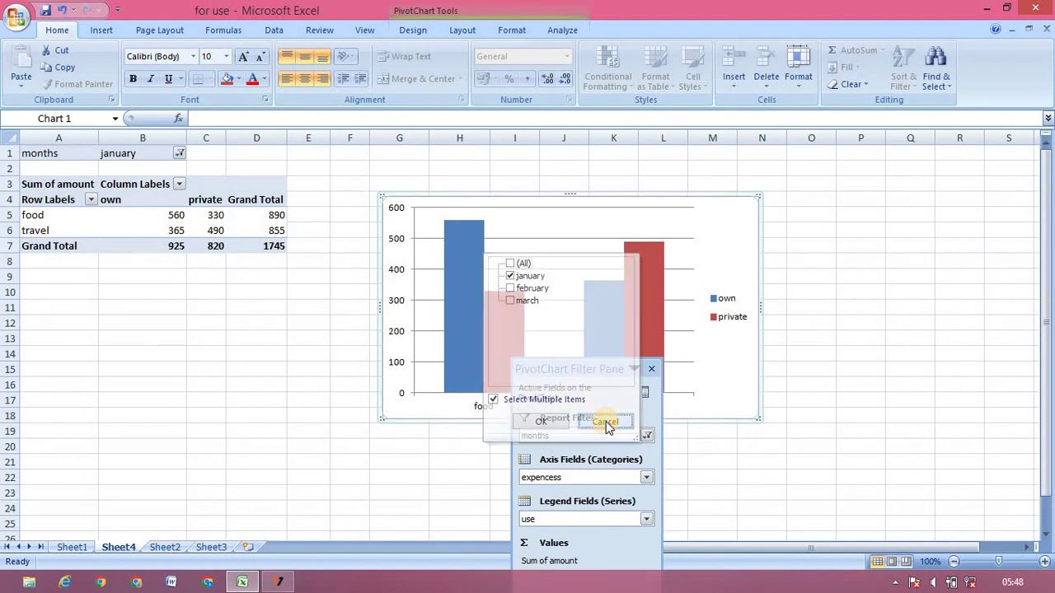
# - Filter expencess to food only, giving own 560, private 330, total 890
pyautogui.click(647, 478)
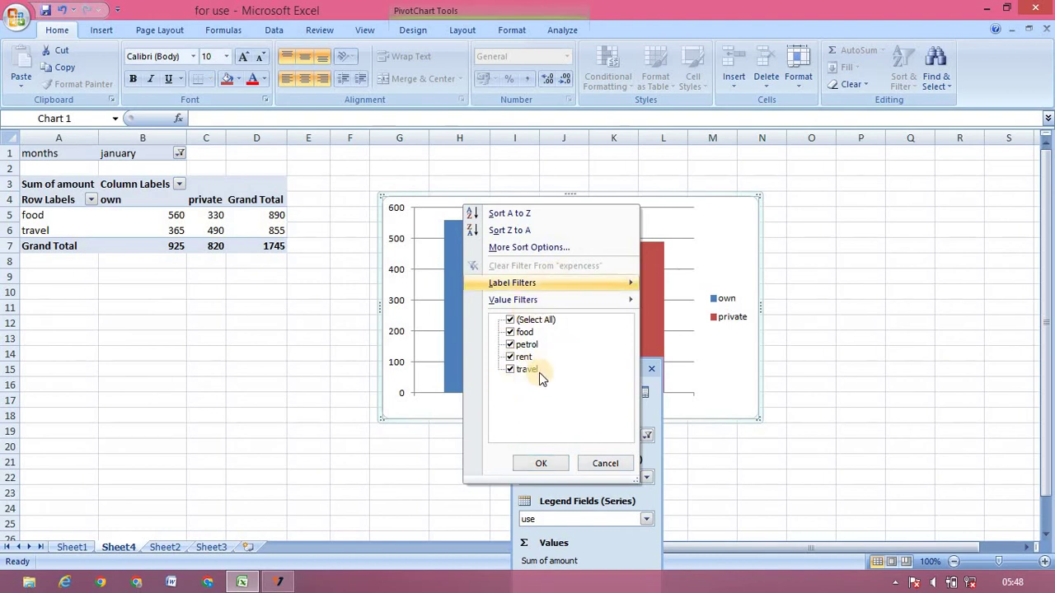
pyautogui.click(511, 320)
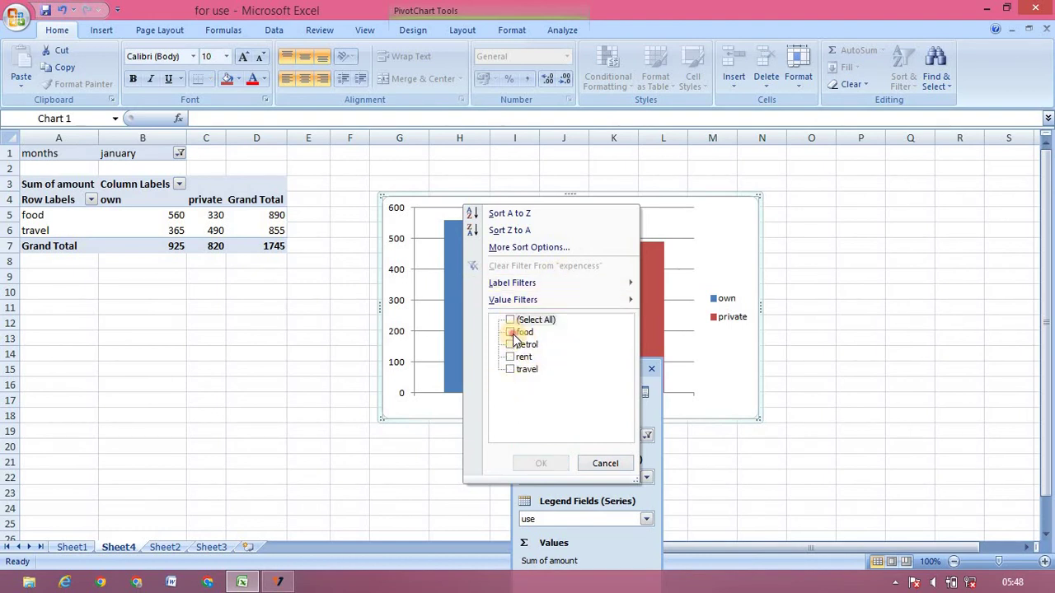
pyautogui.click(511, 332)
pyautogui.click(540, 464)
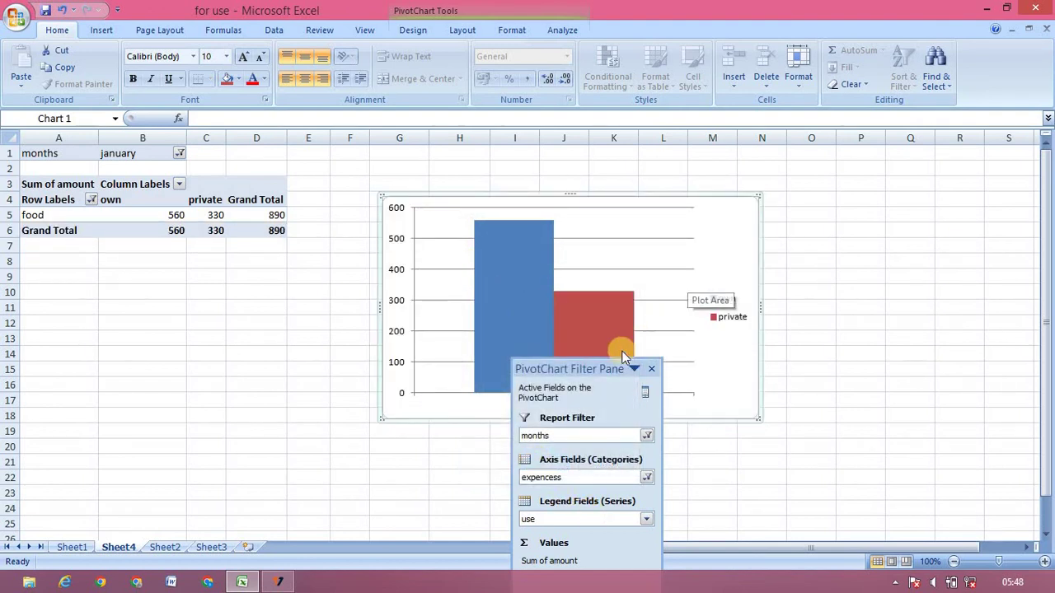
pyautogui.moveTo(594, 369); pyautogui.dragTo(784, 391)
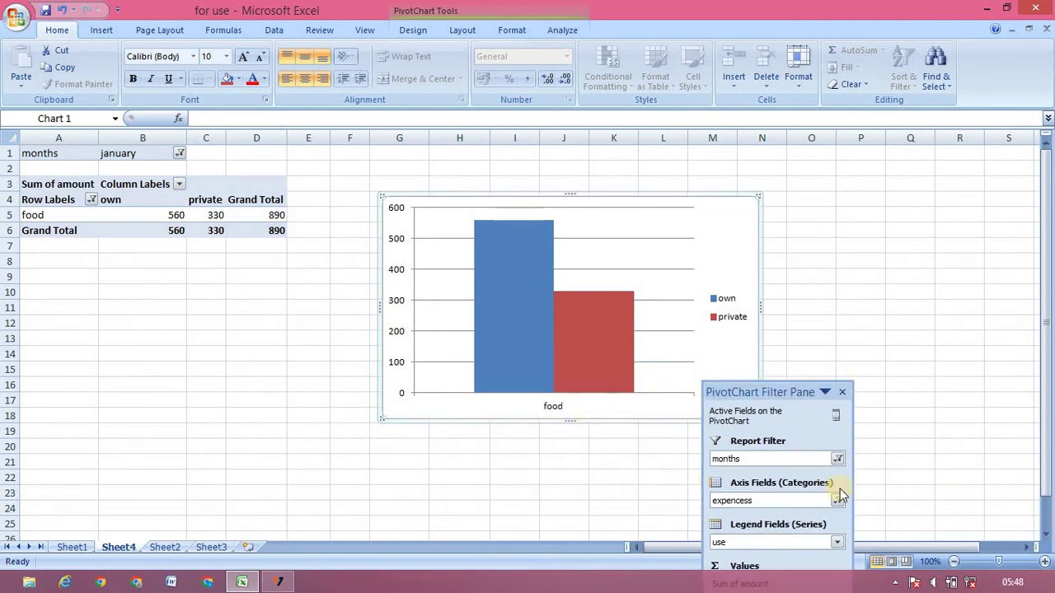
# - Reselect all expencess items so travel returns and the January total is 1745 again
pyautogui.click(839, 501)
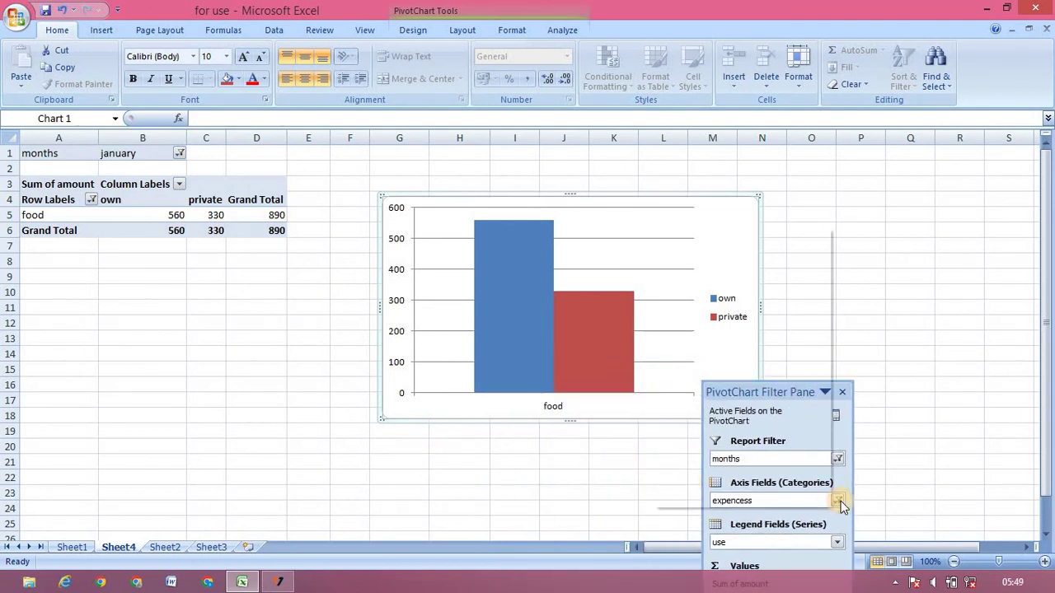
pyautogui.click(700, 348)
pyautogui.click(700, 345)
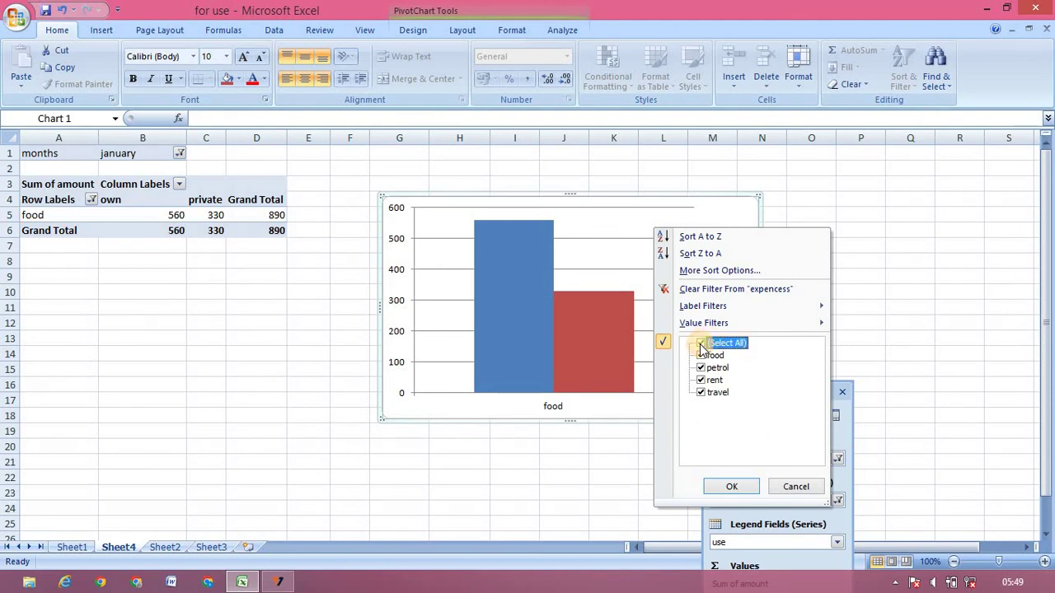
pyautogui.click(730, 485)
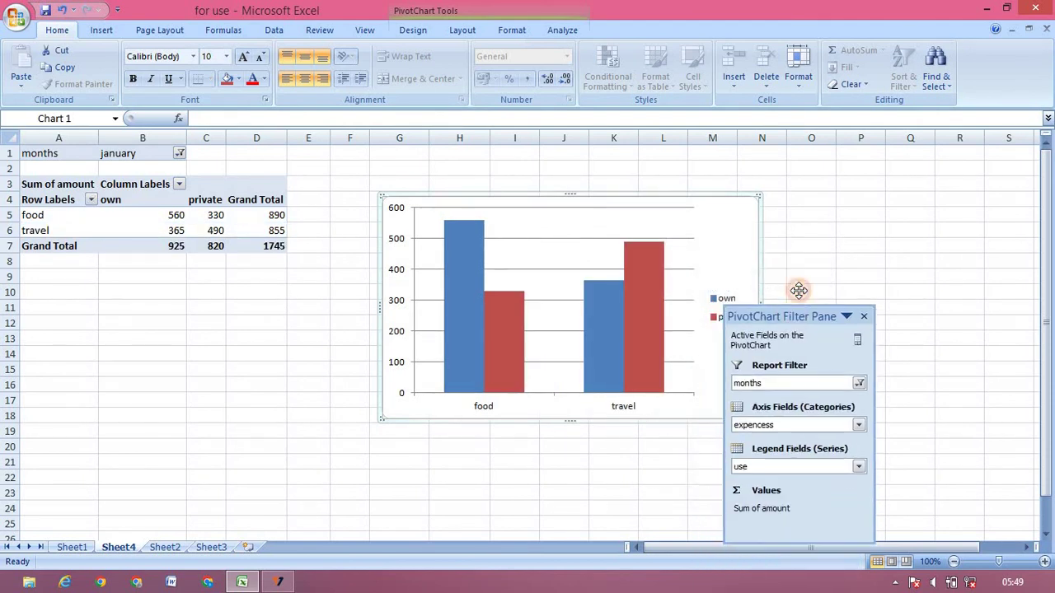
# - Close the PivotChart Filter Pane, leaving the use filter unchanged
pyautogui.moveTo(768, 392); pyautogui.dragTo(849, 235)
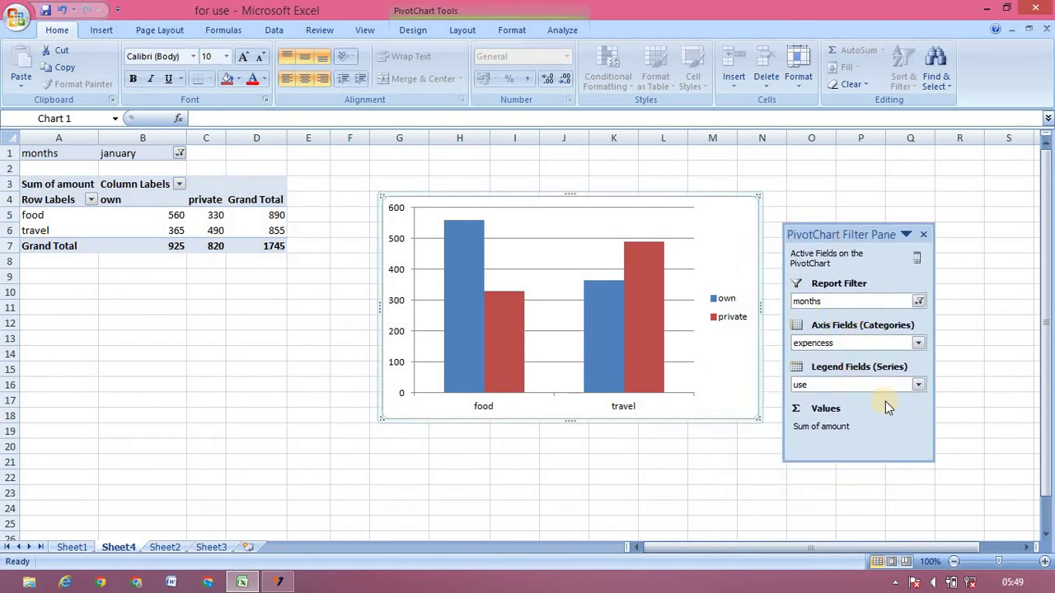
pyautogui.click(918, 388)
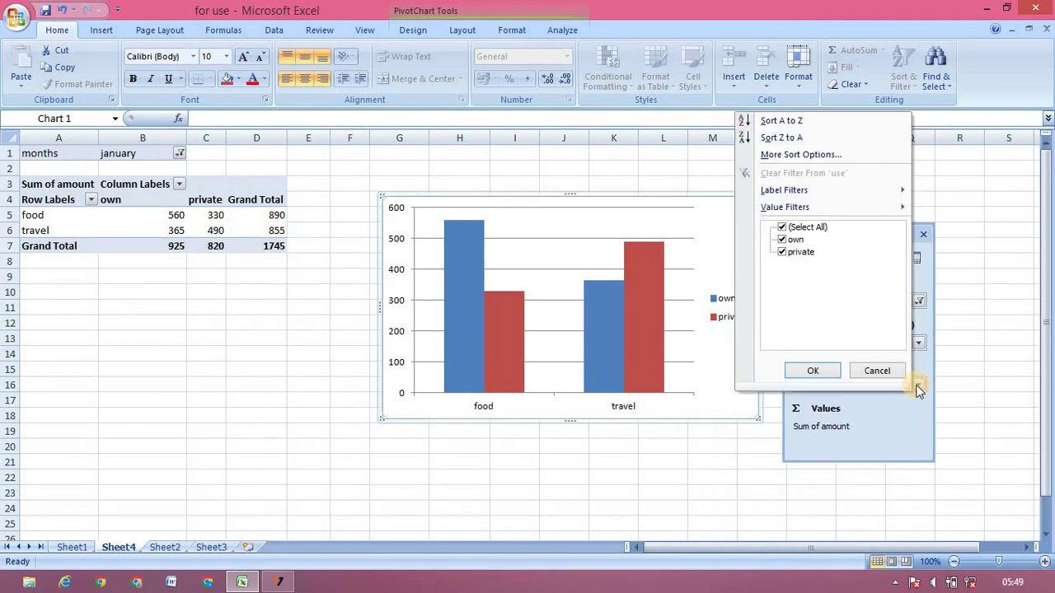
pyautogui.click(884, 370)
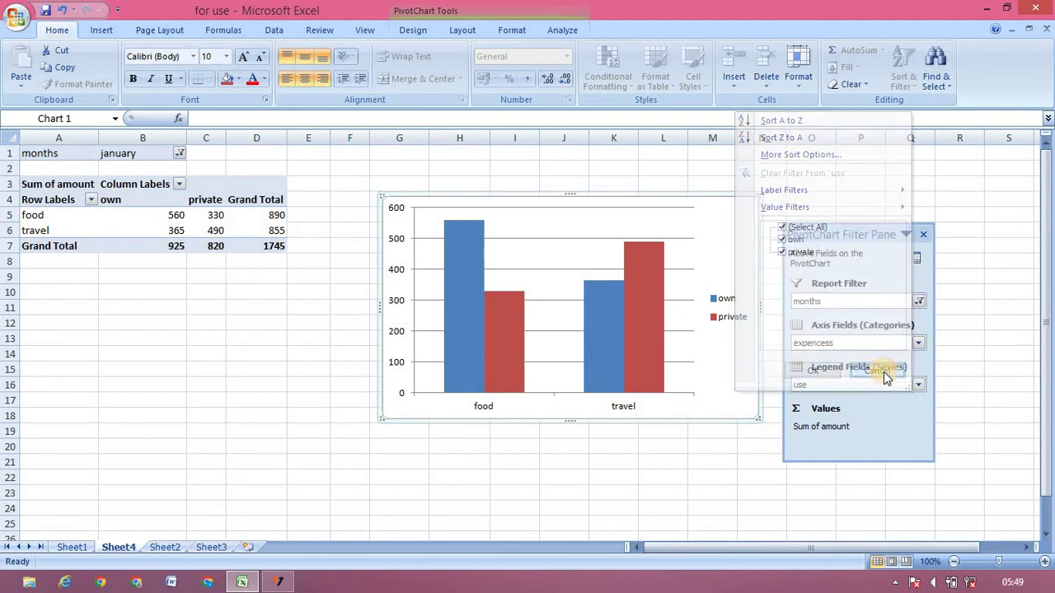
pyautogui.click(924, 233)
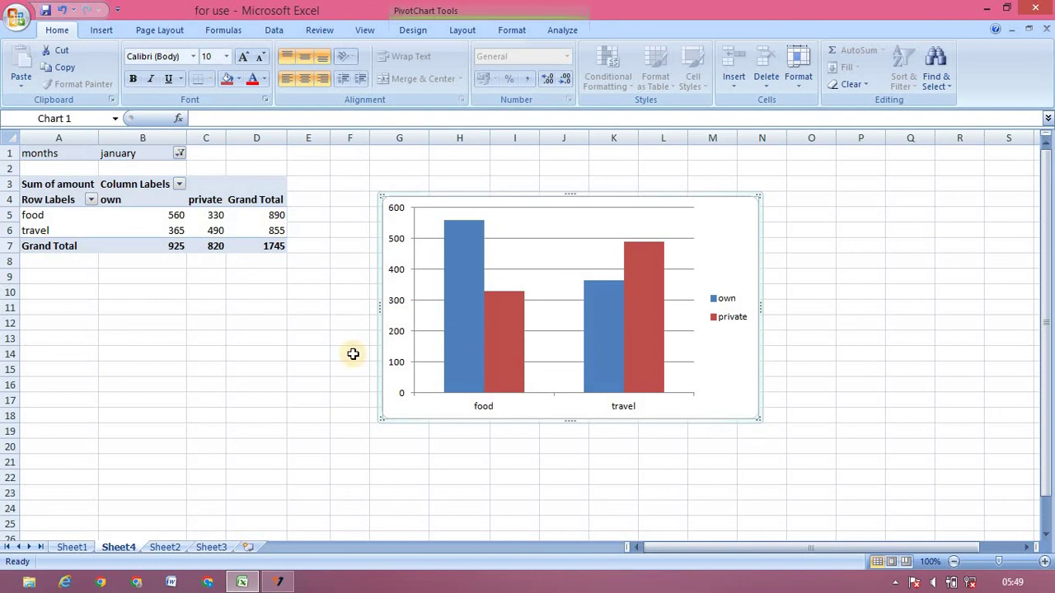
pyautogui.click(72, 548)
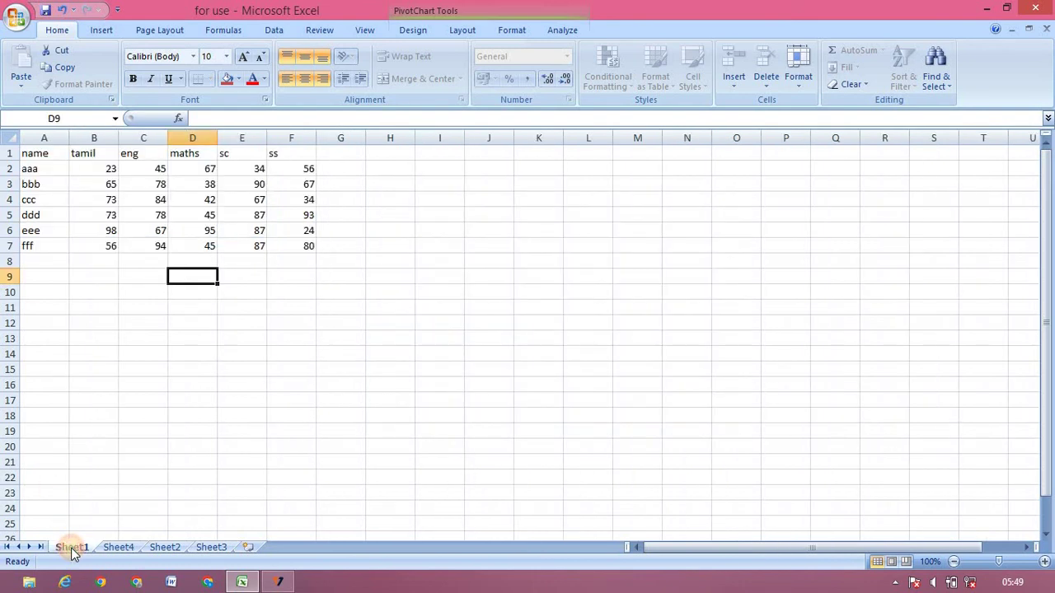
pyautogui.click(165, 548)
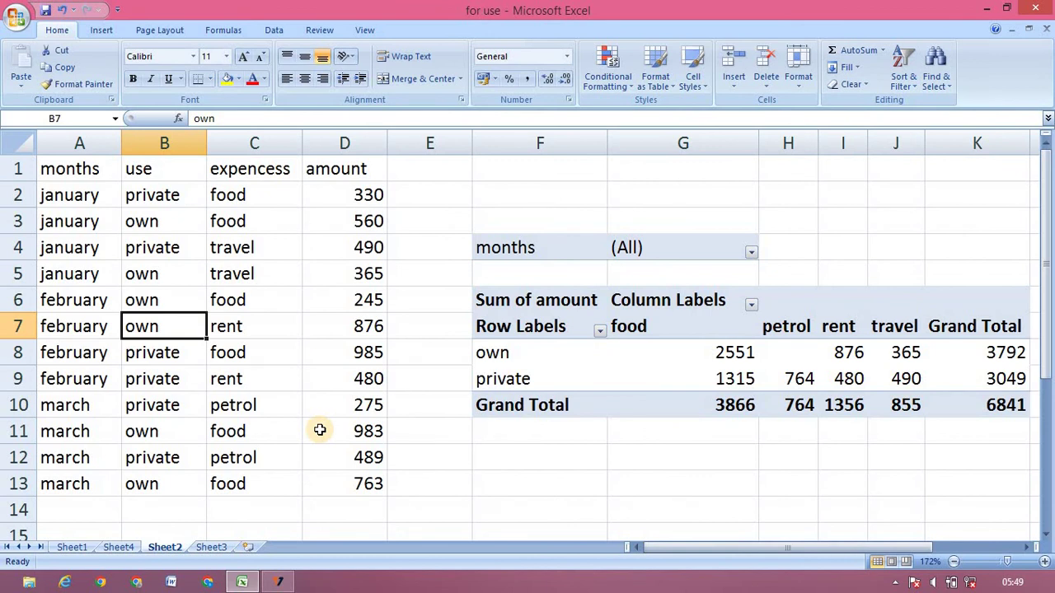
pyautogui.click(123, 550)
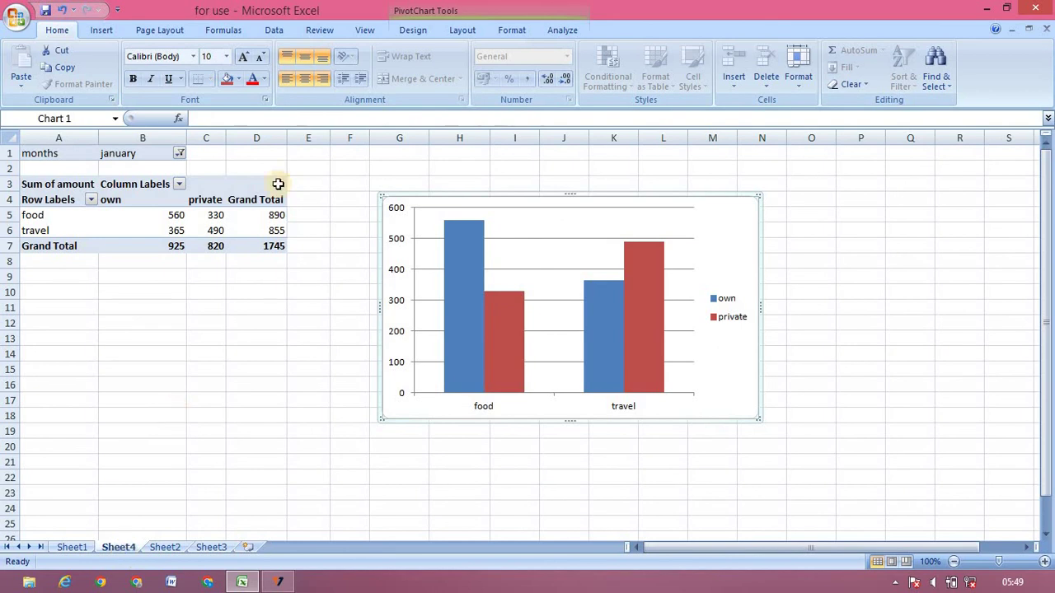
pyautogui.click(106, 30)
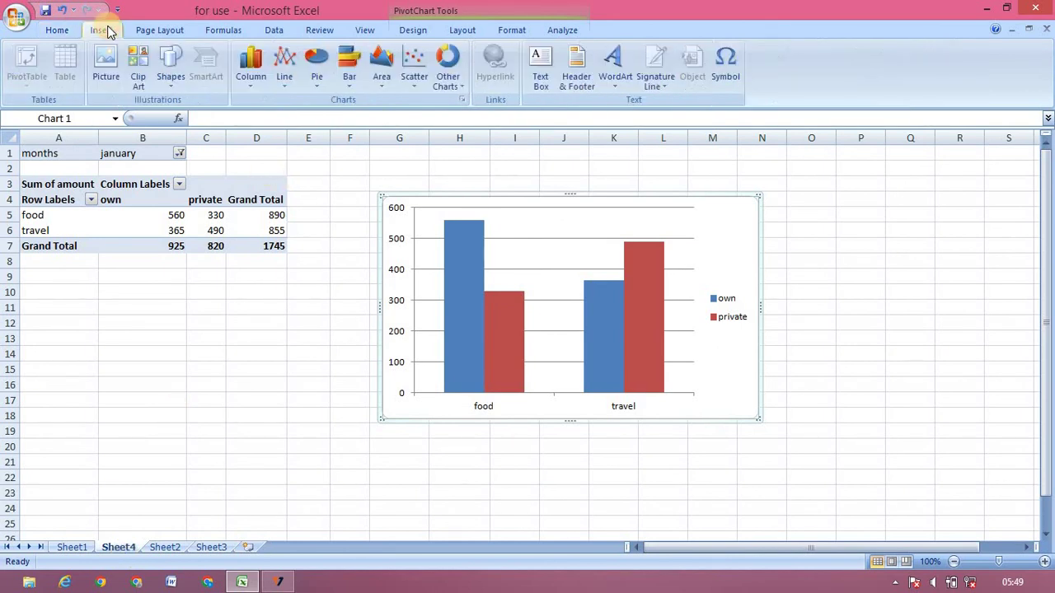